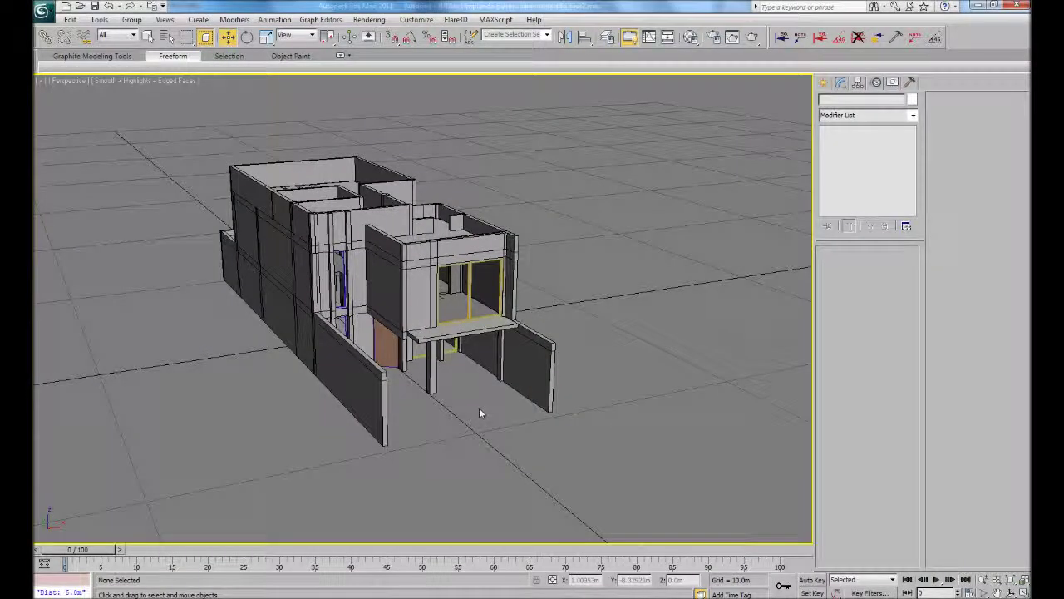
Orbit the Perspective view to face the house front, then zoom out to show the surrounding ground
mouse_move(460, 419)
alt+middle_down()
mouse_move(430, 414)
mouse_move(473, 392)
mouse_move(503, 416)
mouse_move(475, 424)
mouse_move(780, 244)
alt+middle_up()
scroll(496, 404, down, 2)
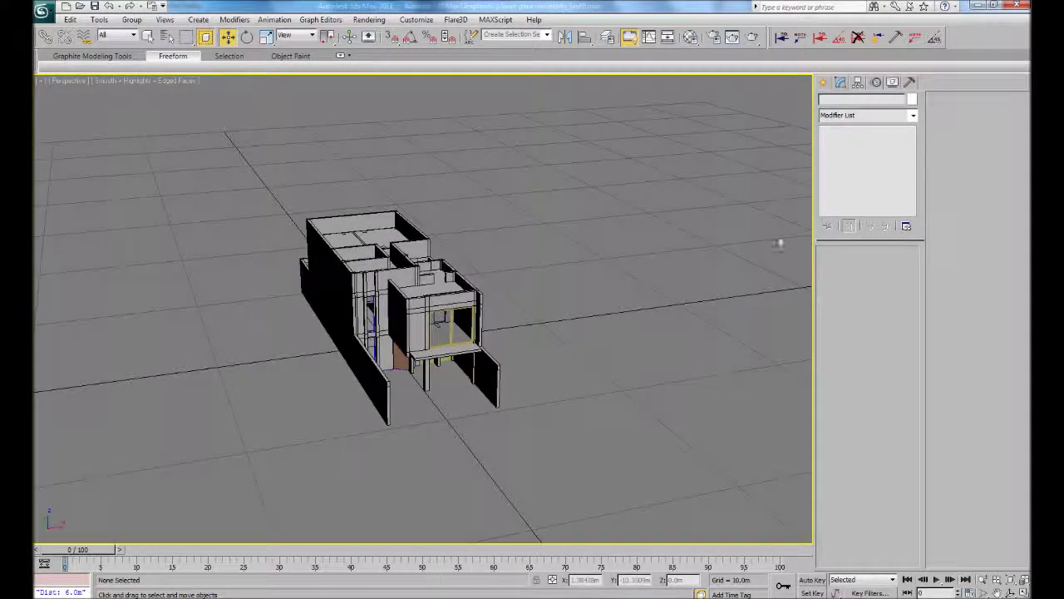
Place VRayPlane001 from the VRay geometry category beside the house, then recentre the view
click(824, 82)
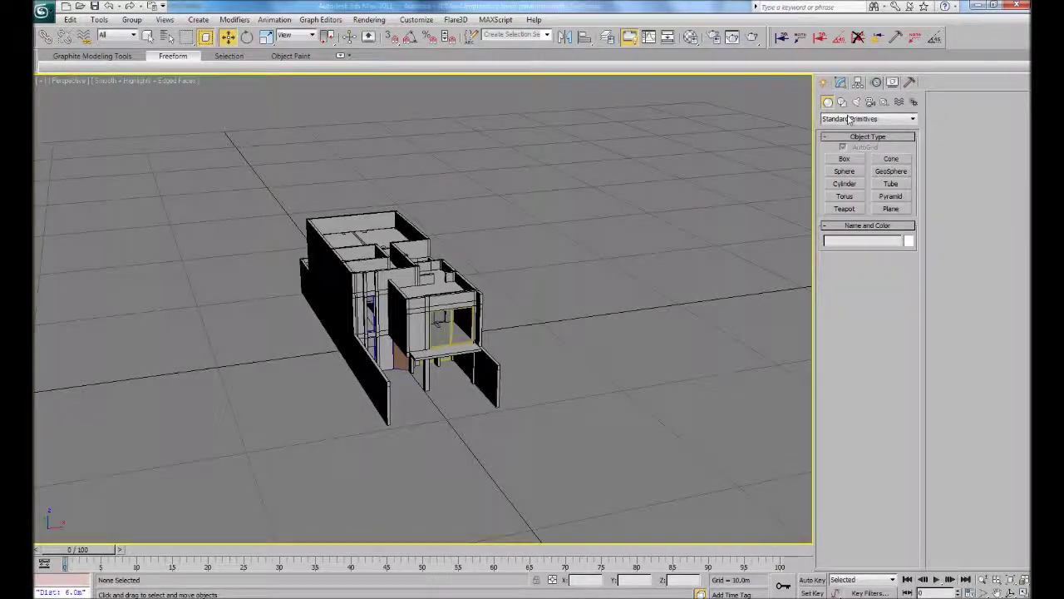
click(849, 121)
click(836, 239)
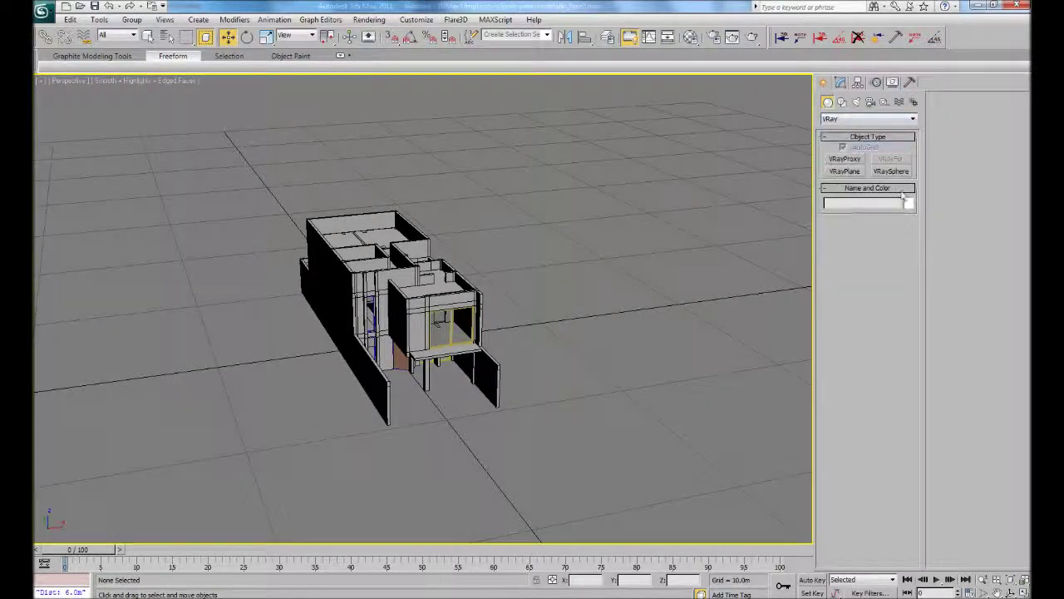
click(845, 170)
click(589, 326)
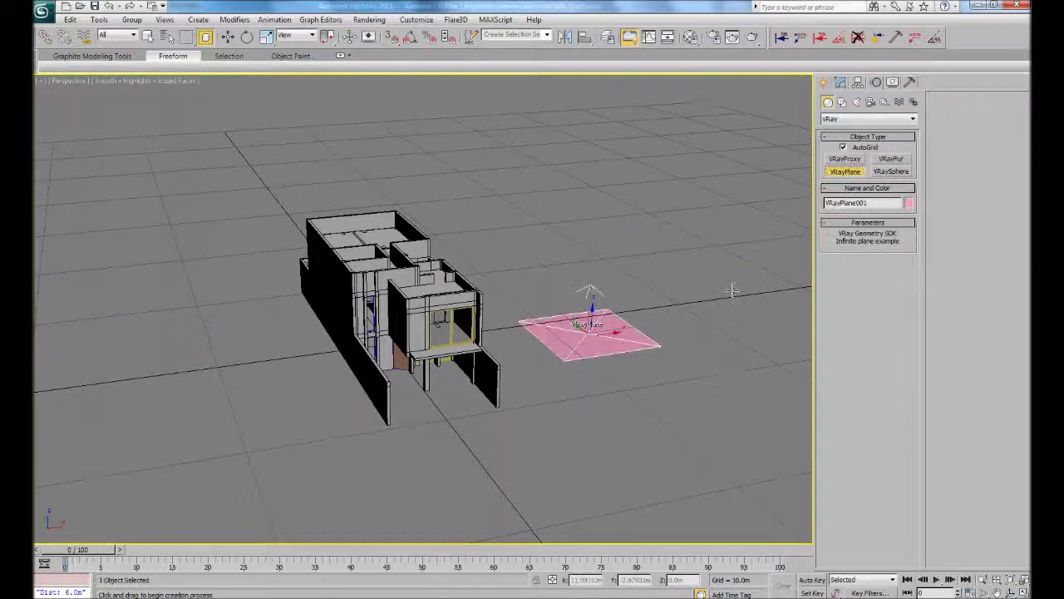
click(909, 204)
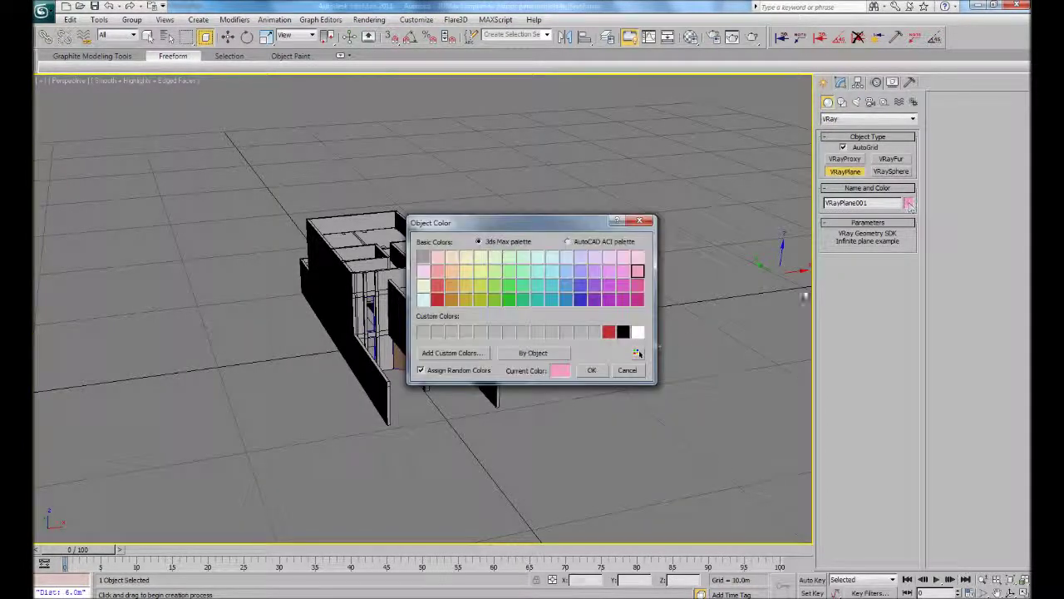
click(591, 370)
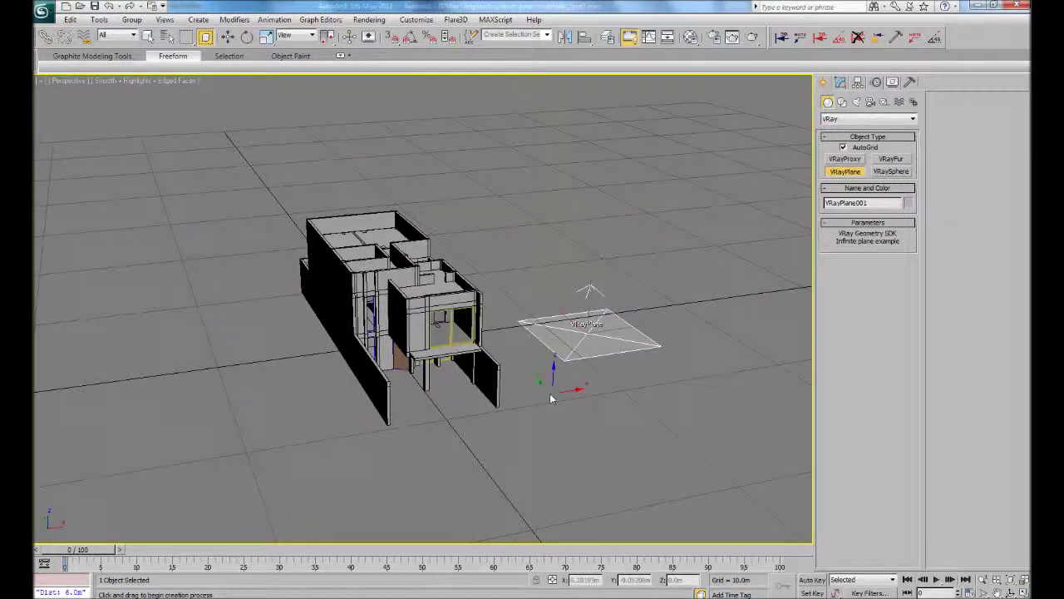
key(w)
middle_drag(446, 405, 475, 397)
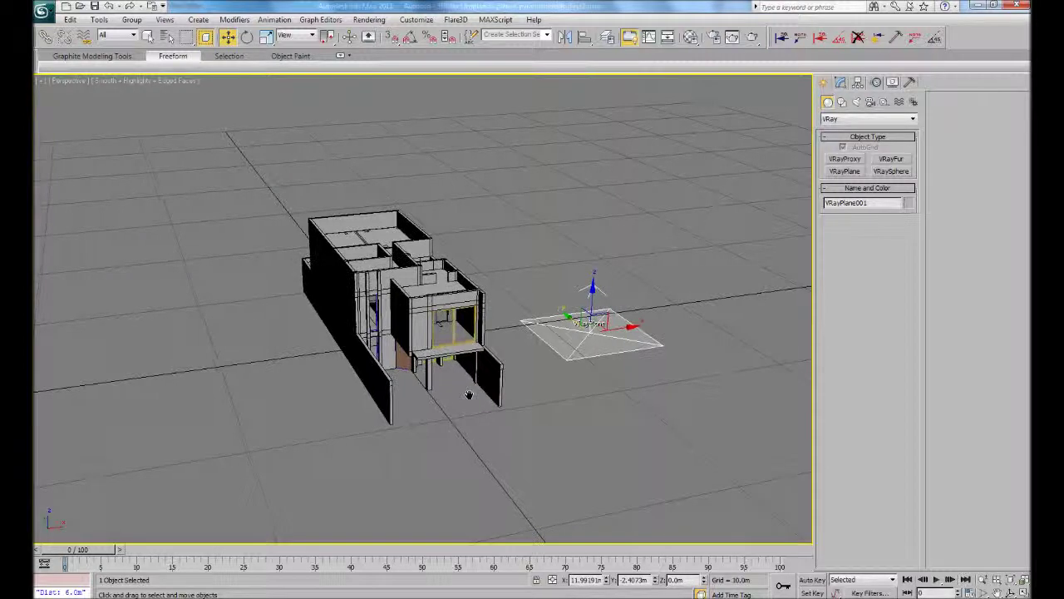
Arm VRaySun creation and switch to the four-viewport layout zoomed to the ground plane
click(869, 118)
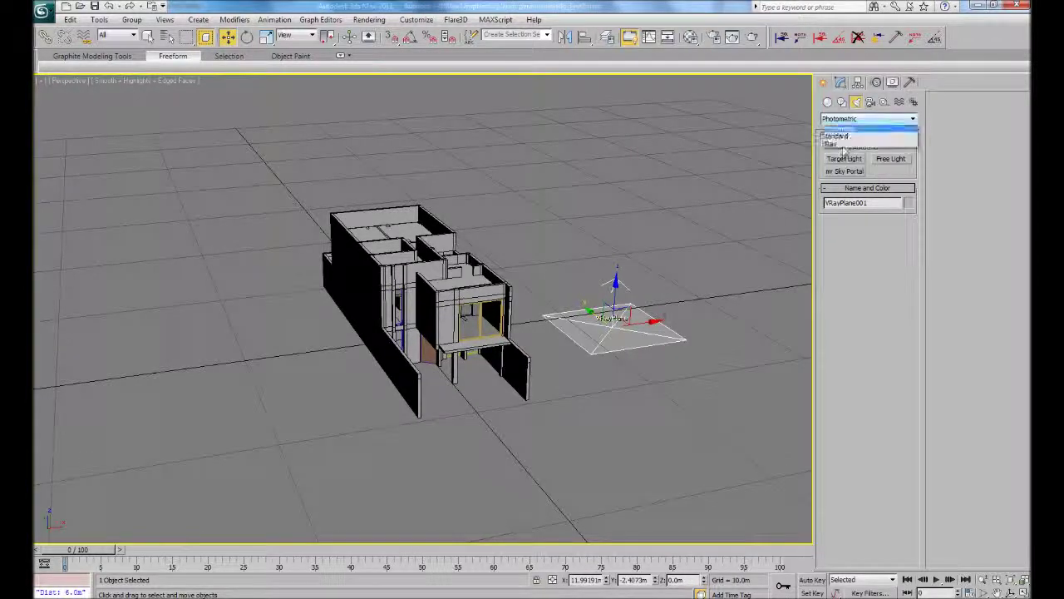
click(864, 142)
click(891, 171)
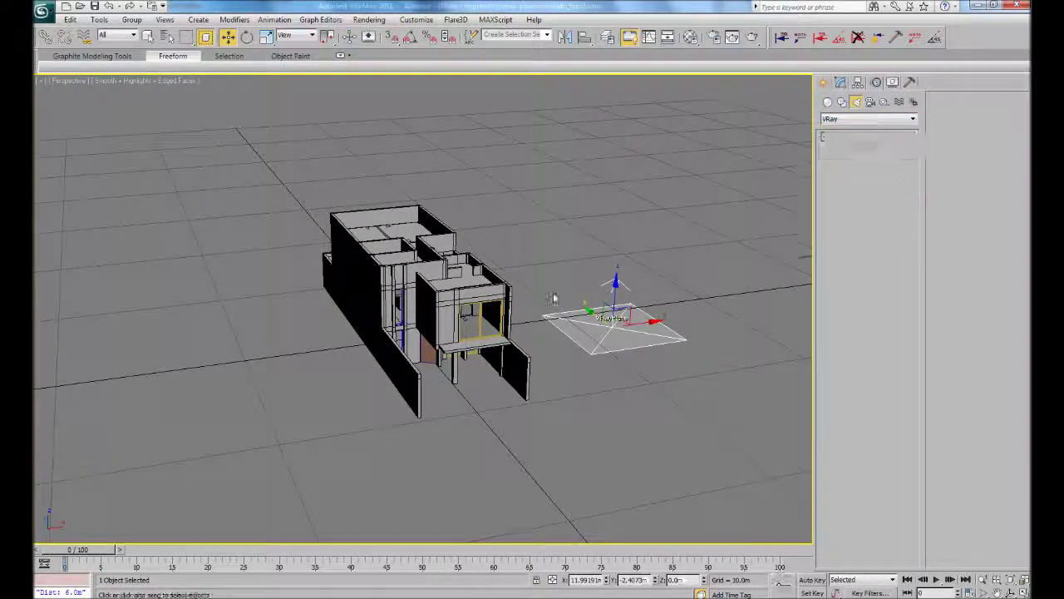
key(alt+w)
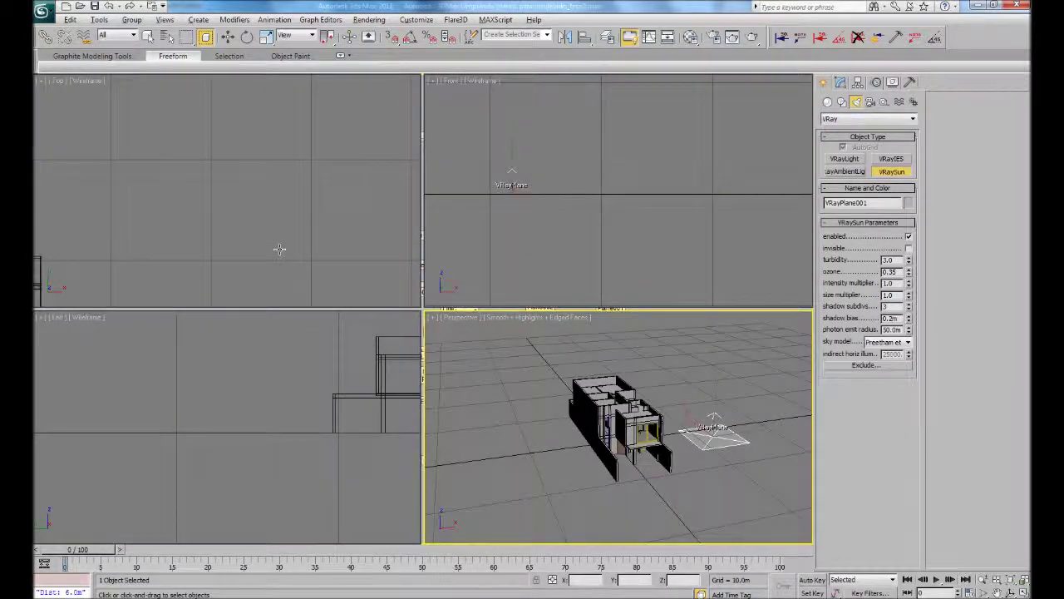
right_click(279, 249)
key(z)
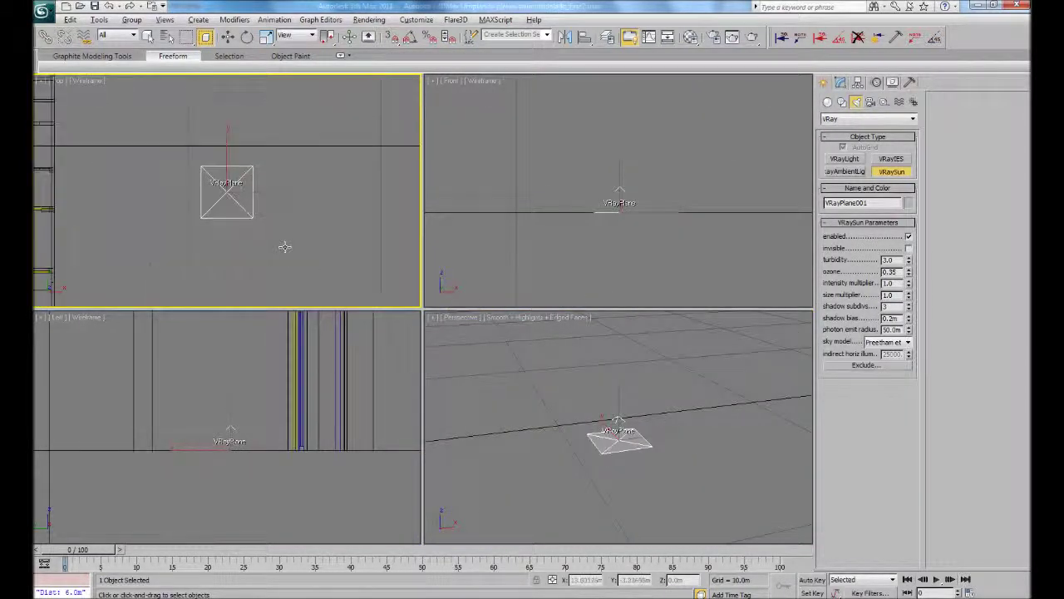
scroll(285, 246, down, 2)
Zoom all views to fit the whole house, centre it in the Top view, and re-arm VRaySun
right_click(284, 246)
key(w)
click(280, 264)
key(z)
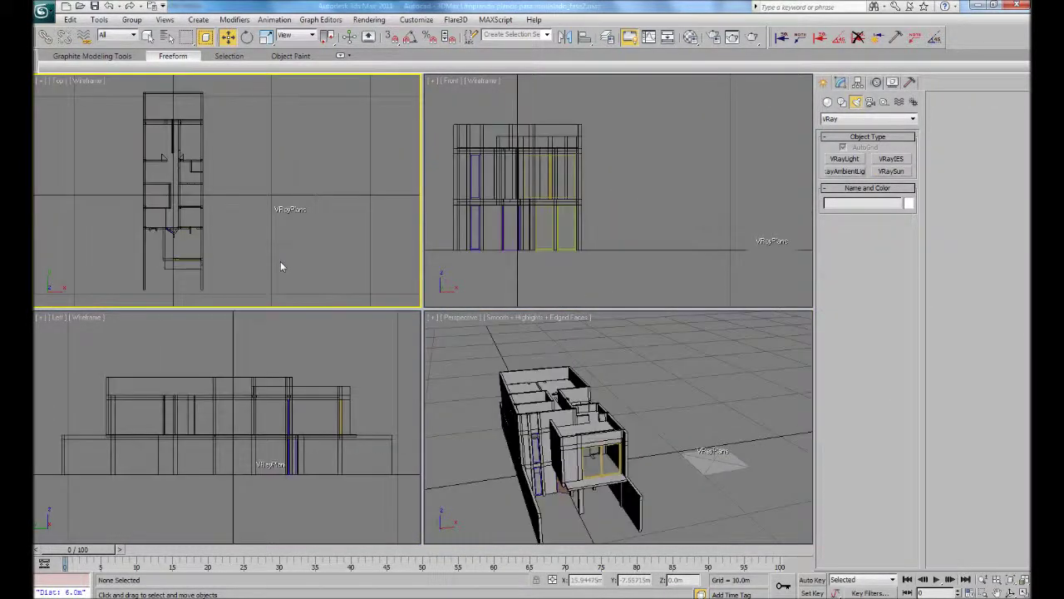
scroll(309, 263, down, 2)
scroll(308, 262, down, 3)
middle_drag(308, 262, 336, 257)
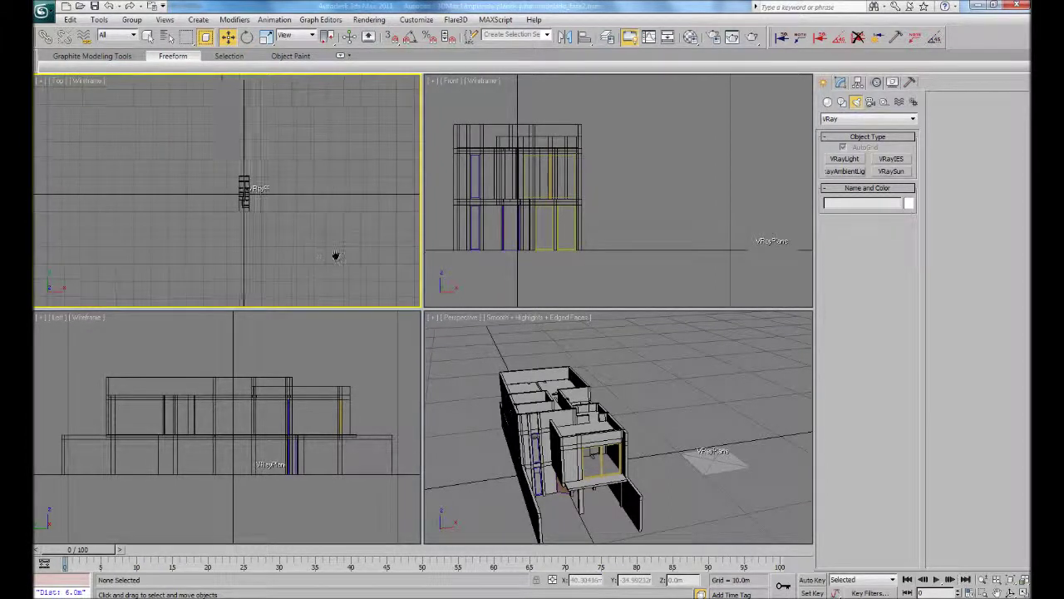
scroll(335, 257, down, 1)
click(888, 172)
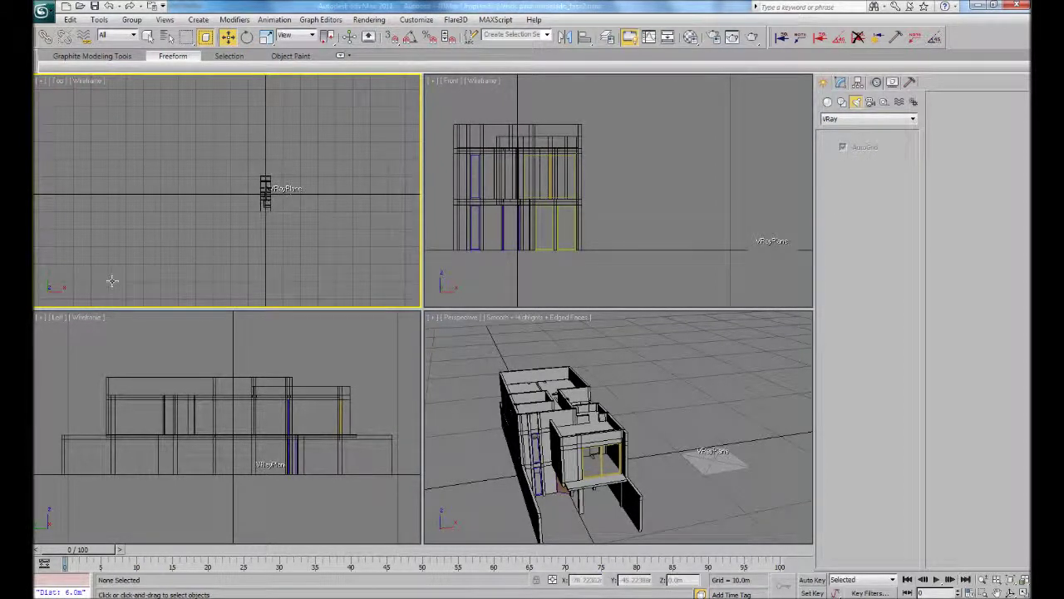
Draw VRaySun001 in the Top view aimed at the house and accept VRaySky as the environment map
drag(112, 281, 264, 202)
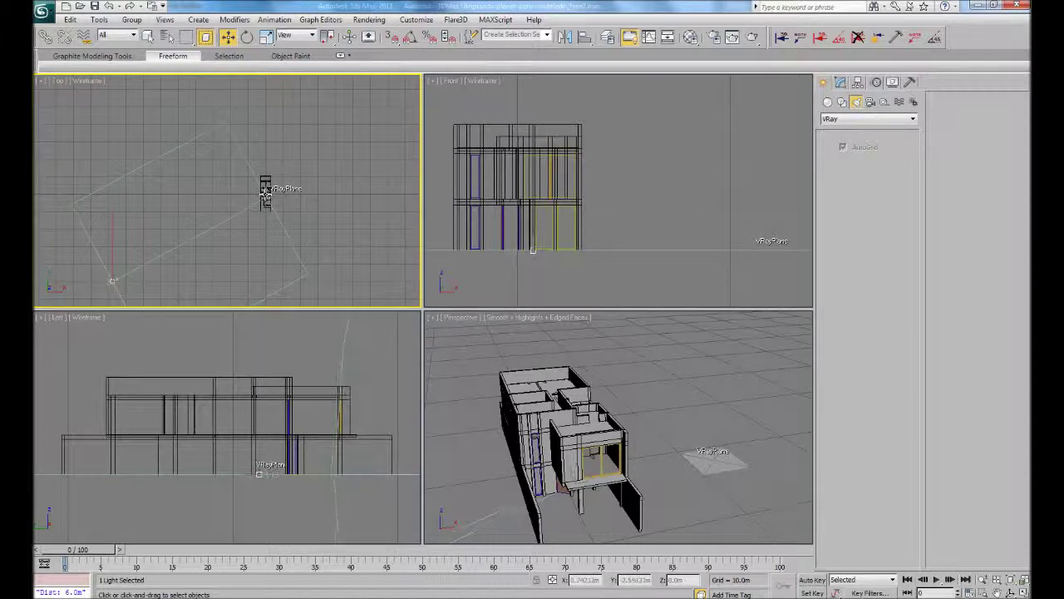
click(574, 341)
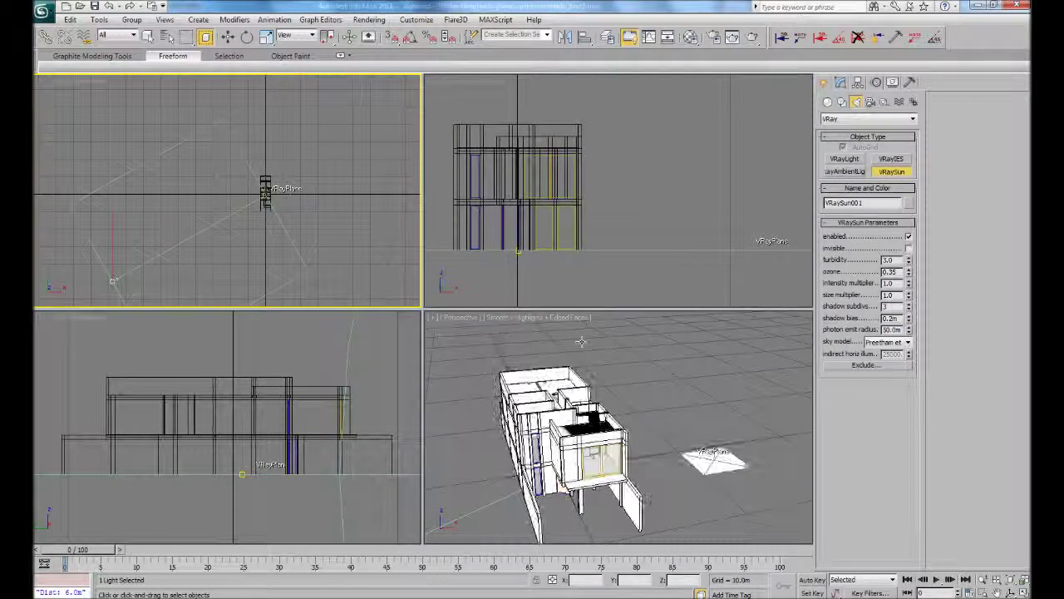
key(ctrl+z)
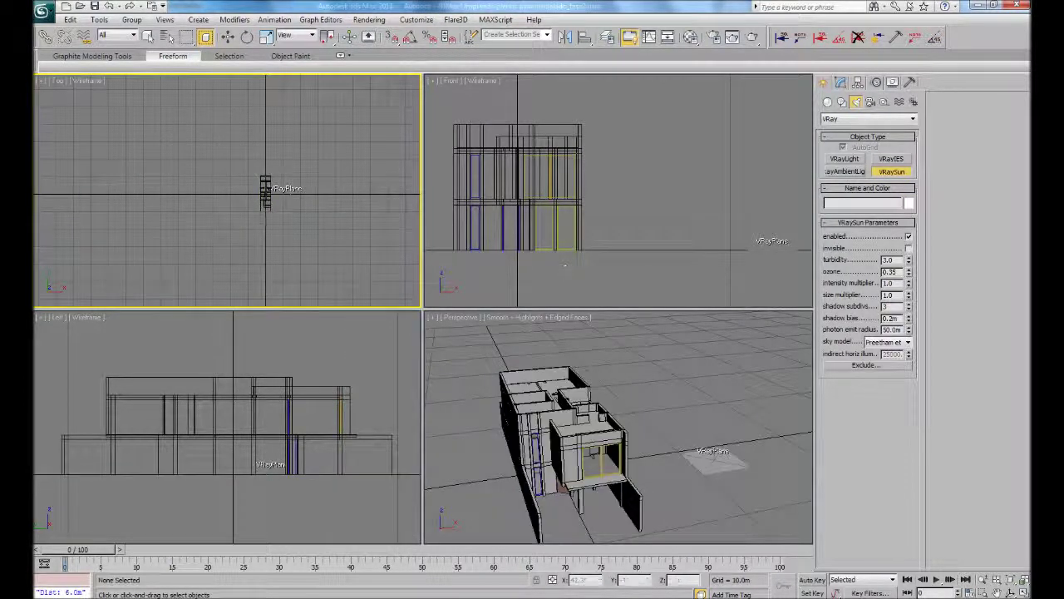
drag(122, 267, 264, 190)
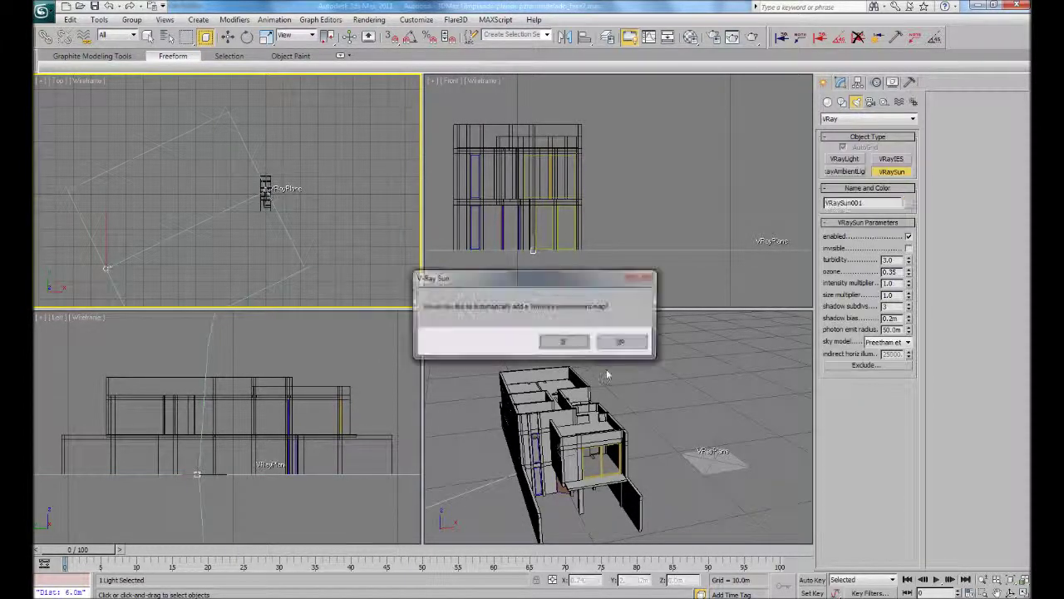
click(575, 342)
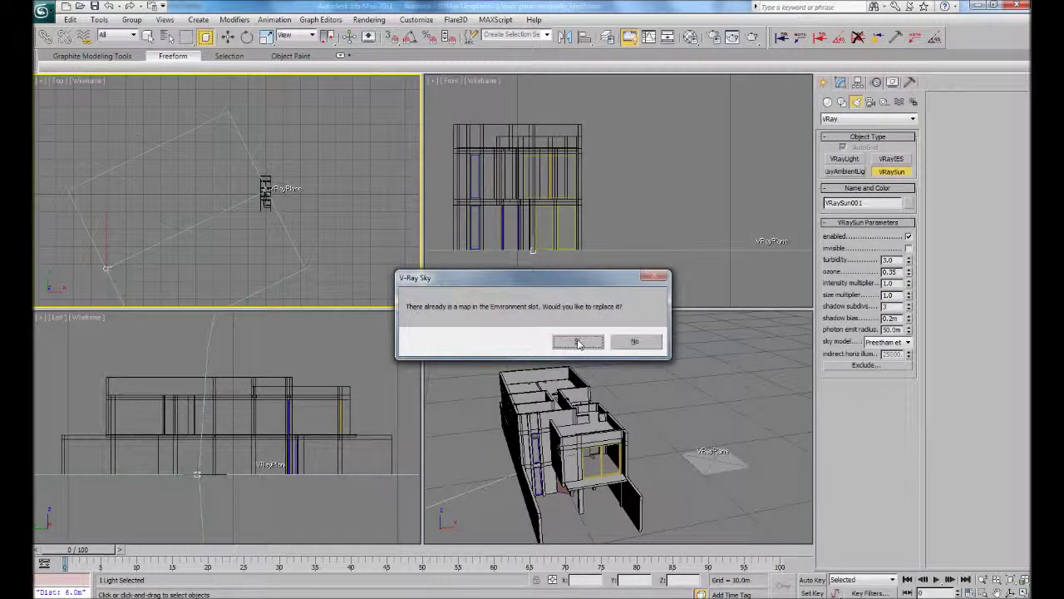
click(578, 342)
Raise the VRay sun well above the house in the Front view
right_click(510, 247)
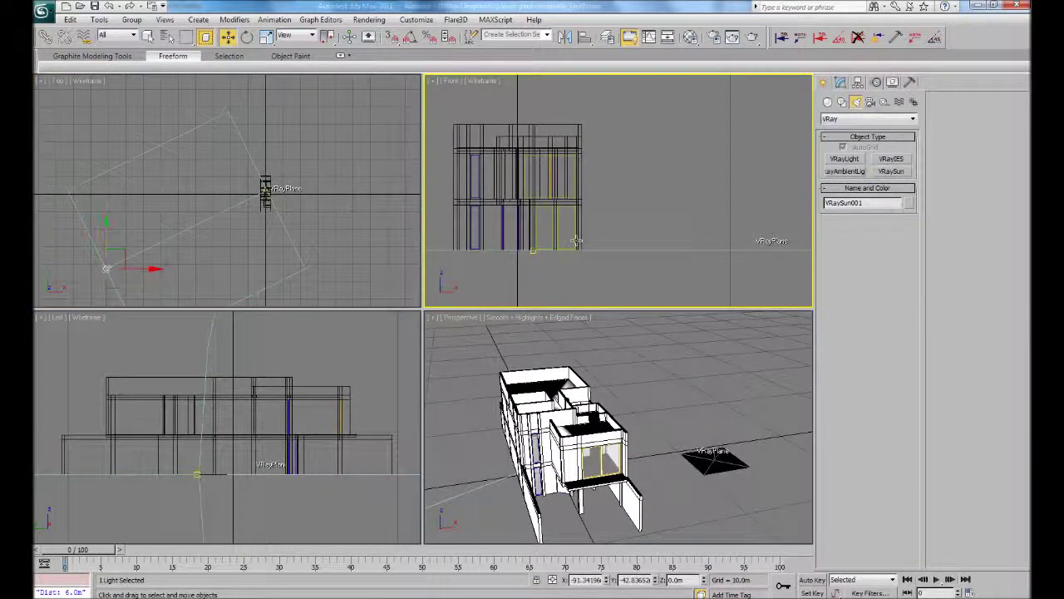
scroll(574, 245, down, 2)
scroll(577, 240, down, 2)
scroll(578, 240, down, 2)
scroll(577, 240, down, 2)
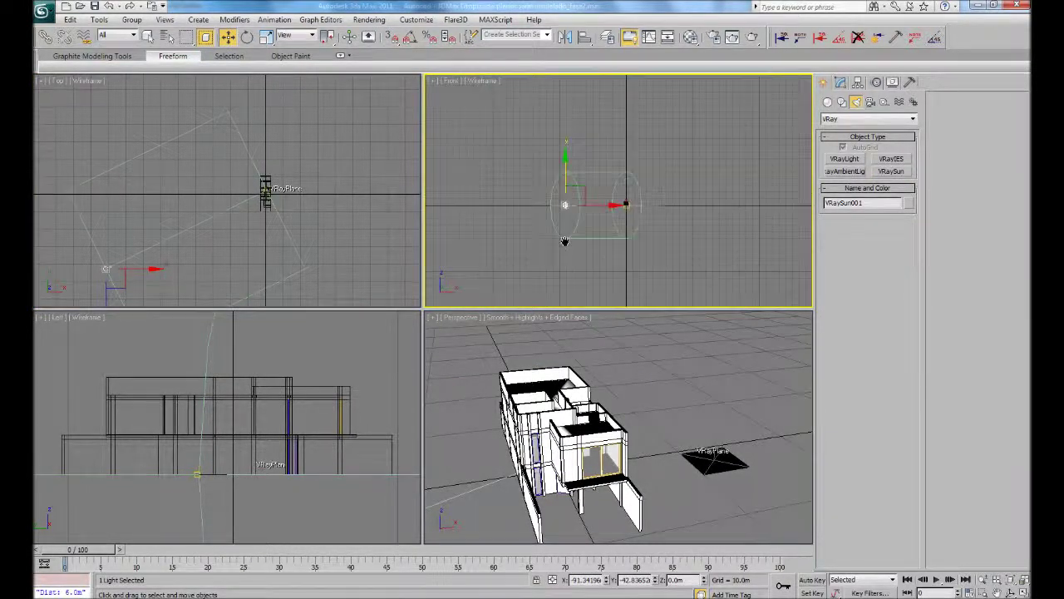
drag(570, 158, 573, 128)
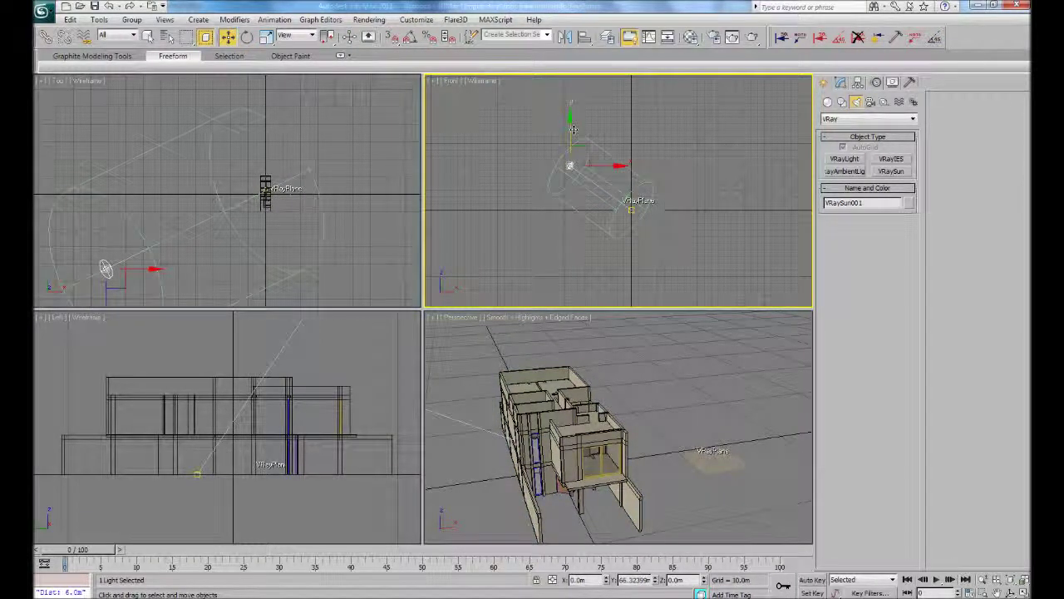
Deselect the sun and orbit the Perspective view to a different angle on the house
click(665, 275)
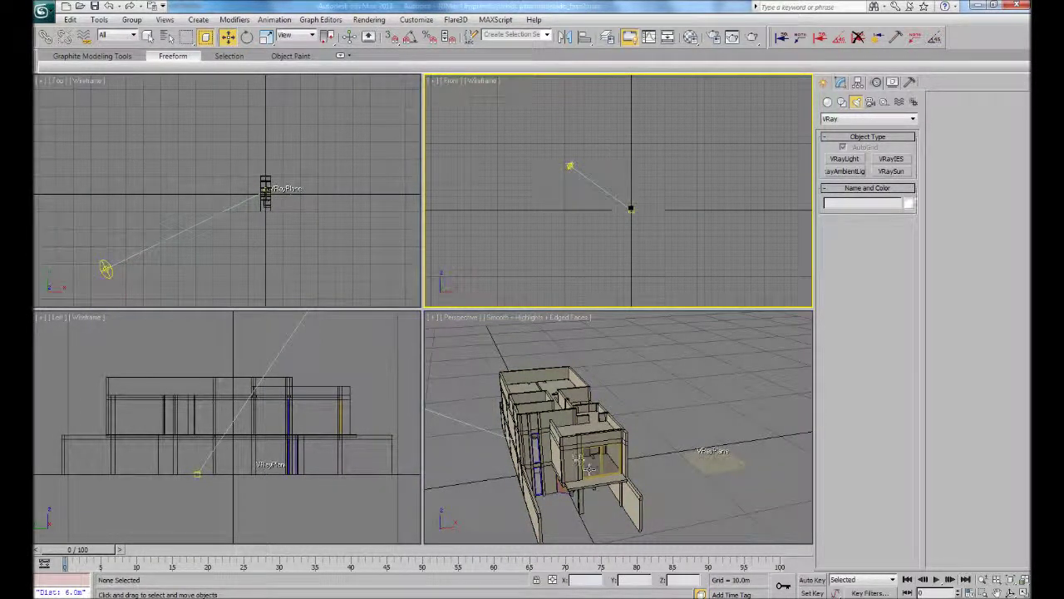
click(620, 428)
alt+middle_drag(620, 428, 665, 424)
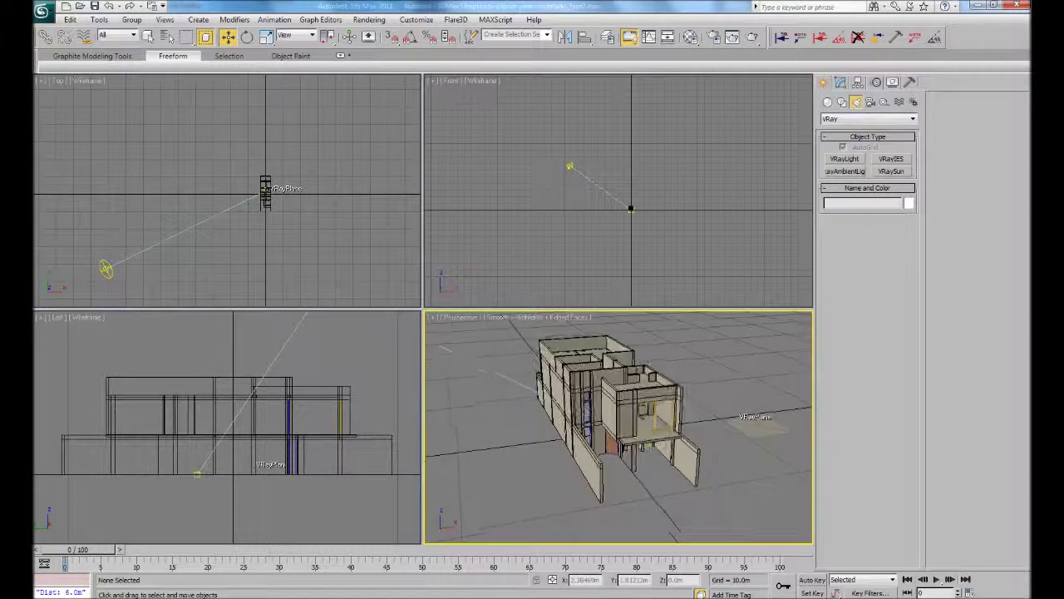
click(869, 101)
Create VRayPhysicalCamera001 in the Top view, in front of the house and aimed at it
click(869, 119)
click(865, 140)
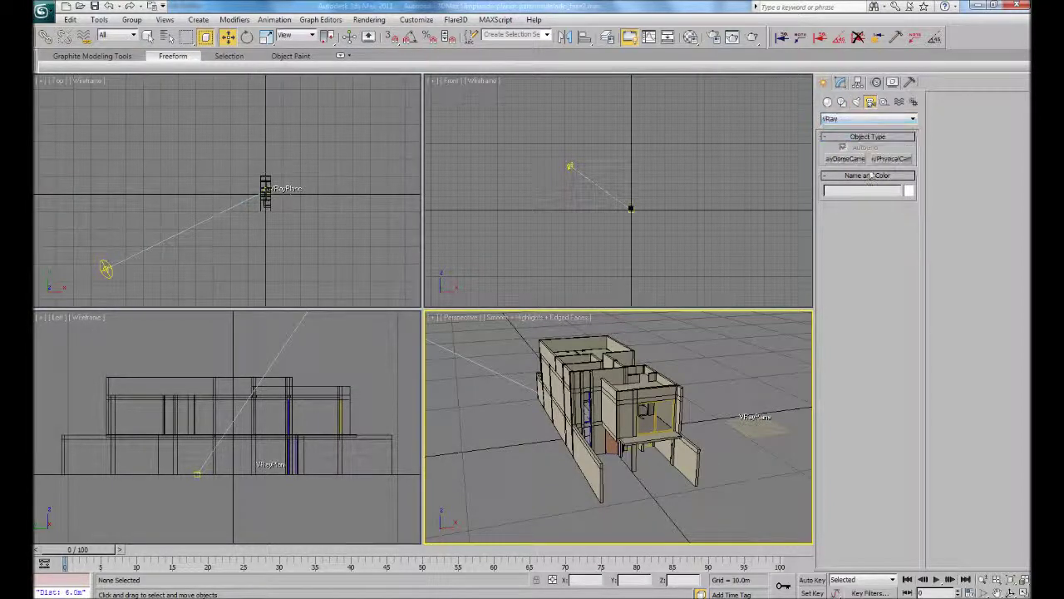
click(891, 160)
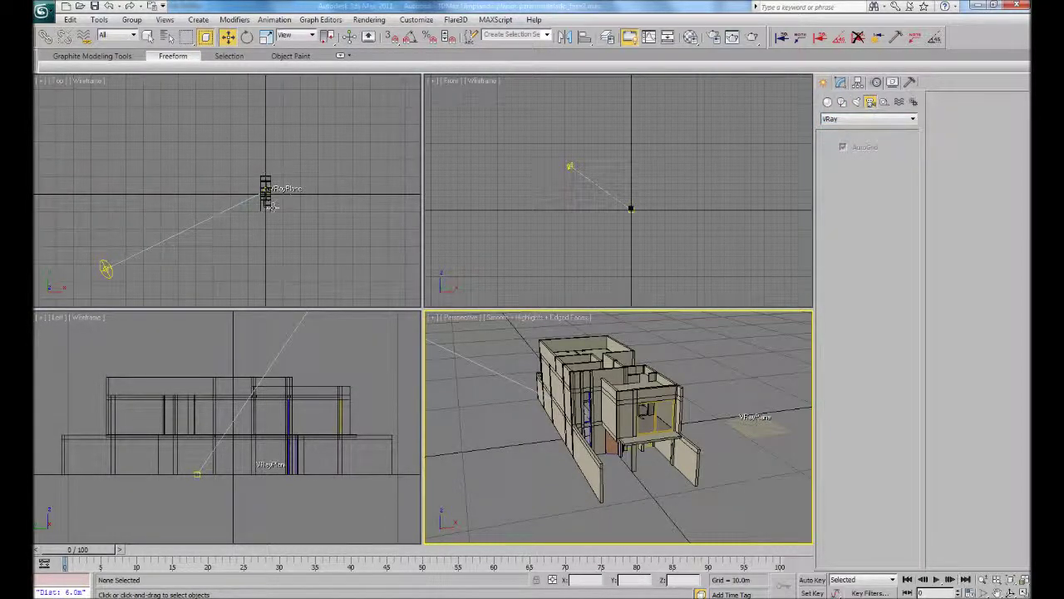
drag(283, 268, 265, 200)
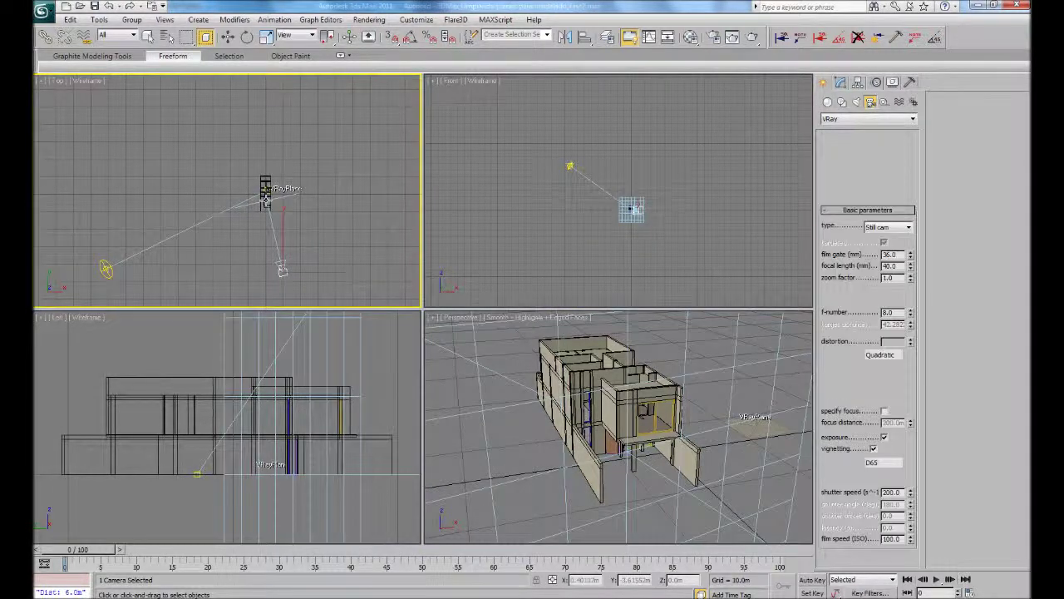
right_click(642, 456)
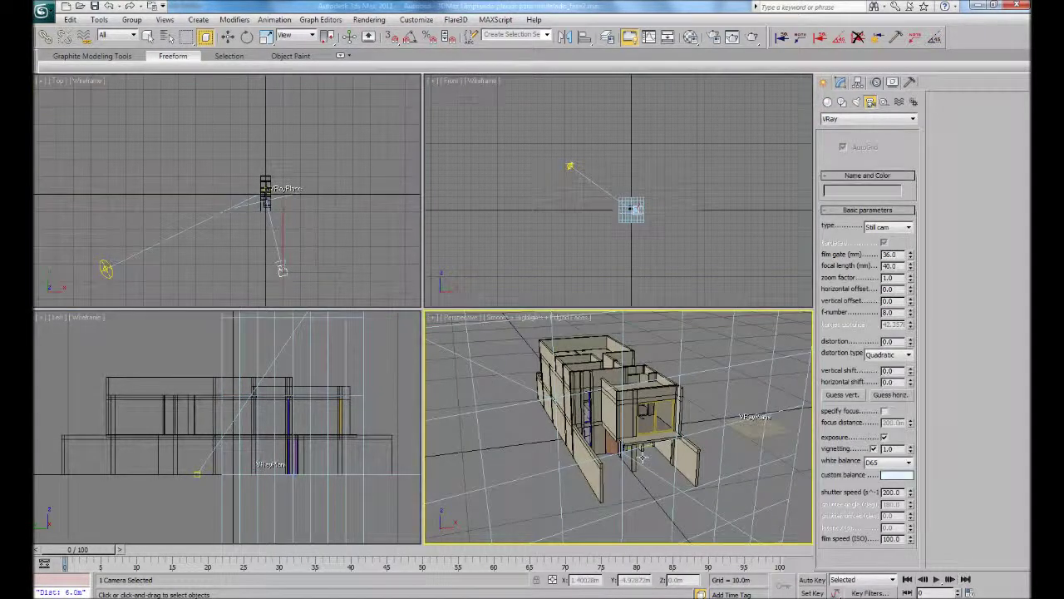
click(453, 321)
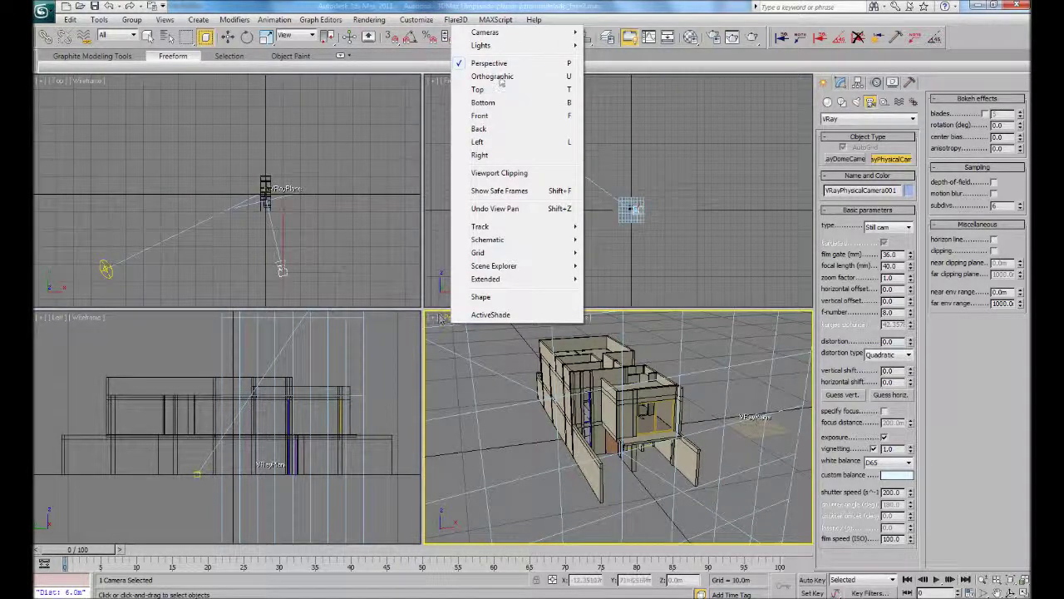
Look through VRayPhysicalCamera001, then dolly and orbit it to an elevated, angled view of the house
mouse_move(499, 33)
click(632, 35)
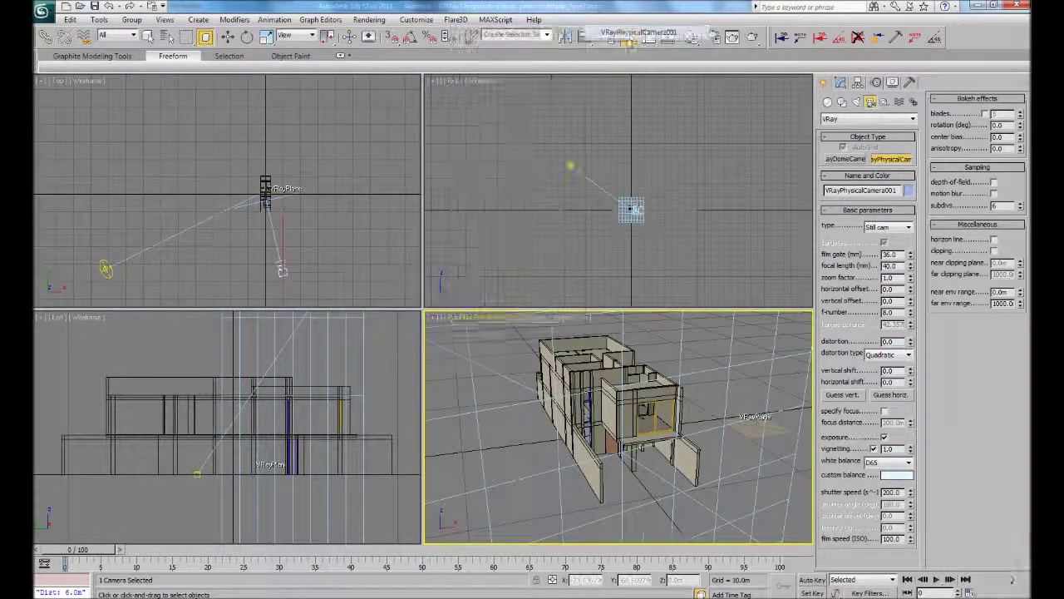
click(983, 580)
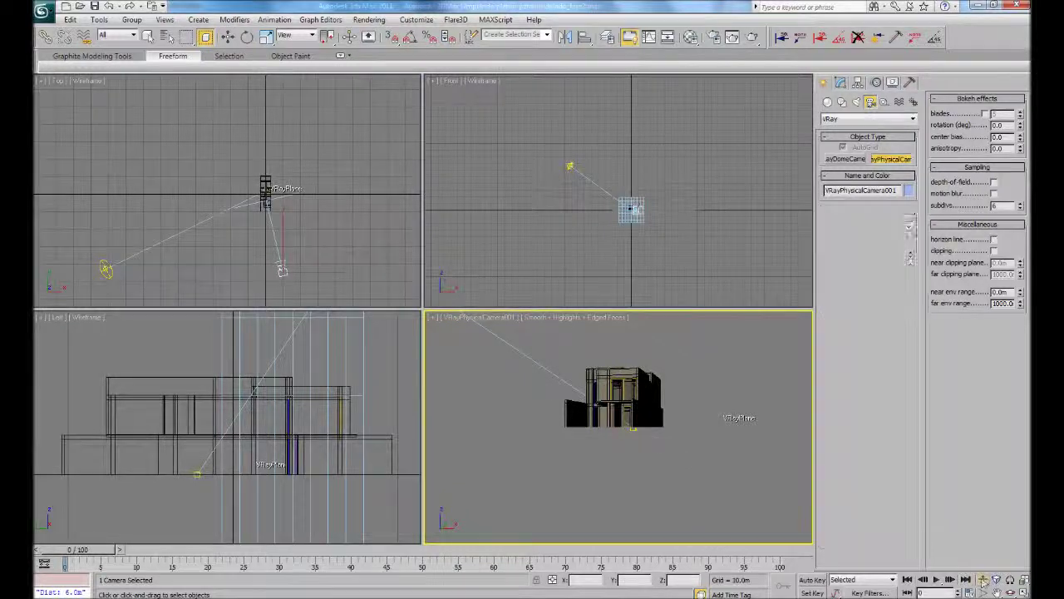
mouse_move(632, 433)
mouse_down()
mouse_move(626, 420)
mouse_move(774, 508)
mouse_up()
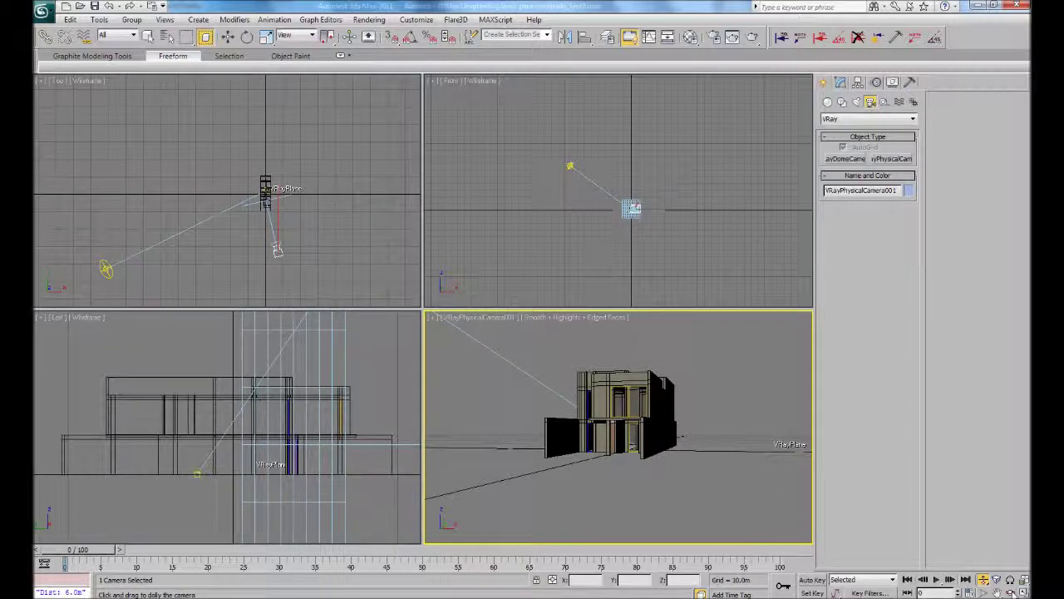
mouse_move(609, 404)
mouse_down()
mouse_move(629, 425)
mouse_move(594, 422)
mouse_up()
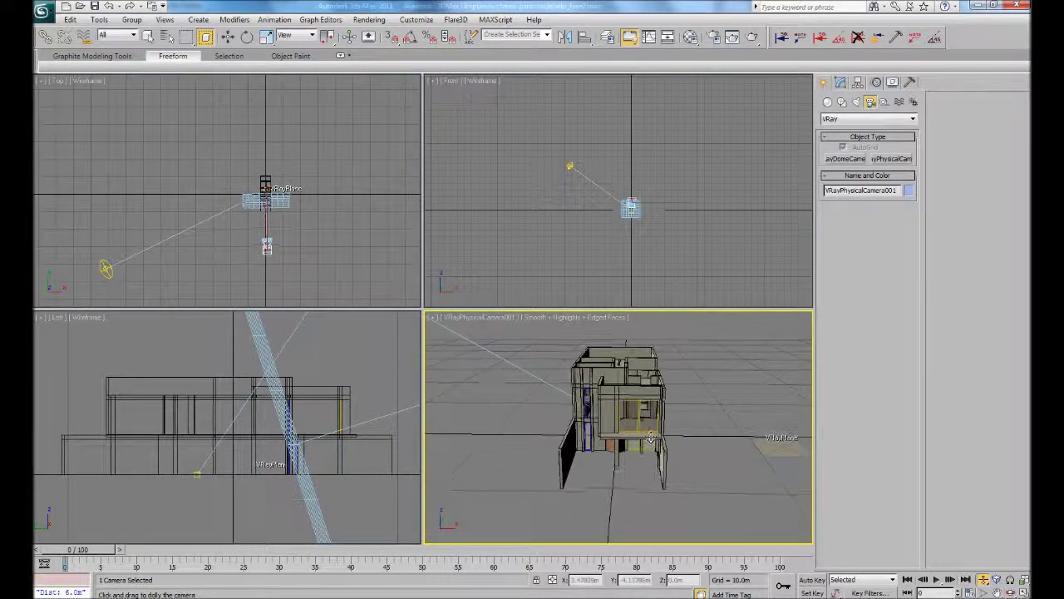
drag(663, 456, 642, 434)
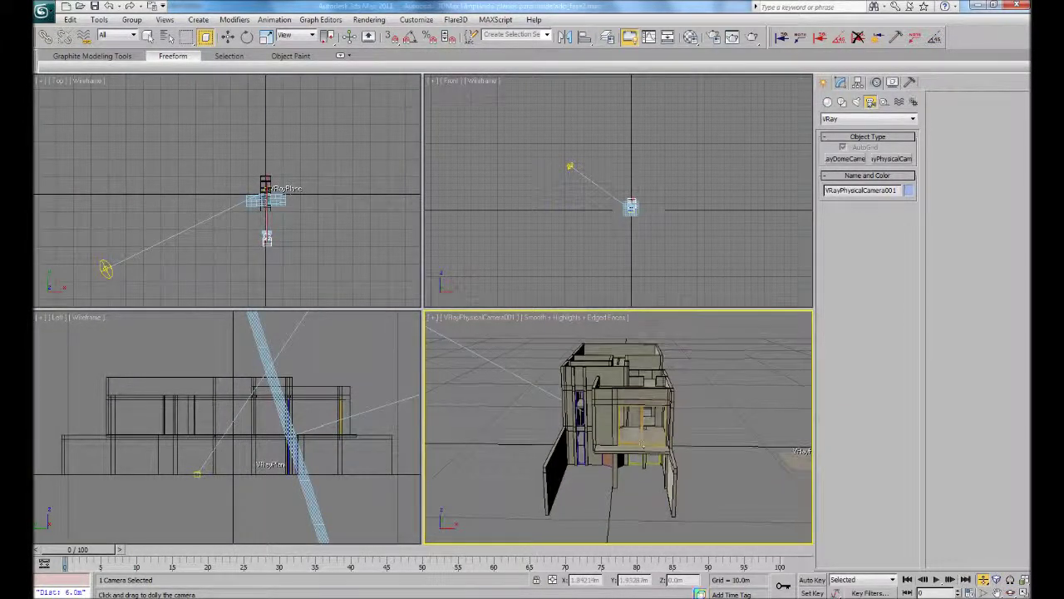
click(1010, 592)
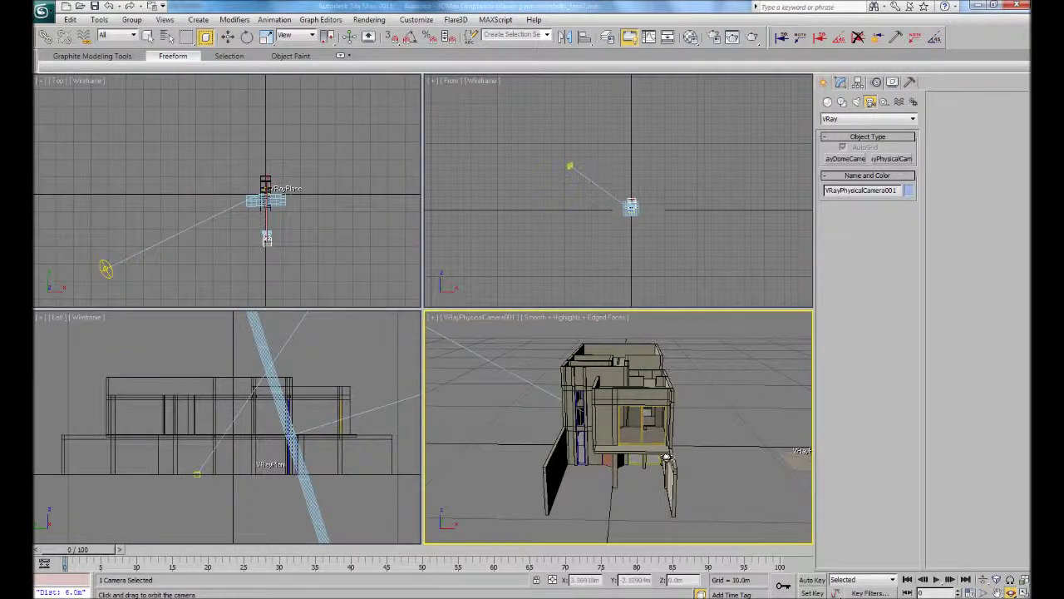
drag(667, 456, 694, 457)
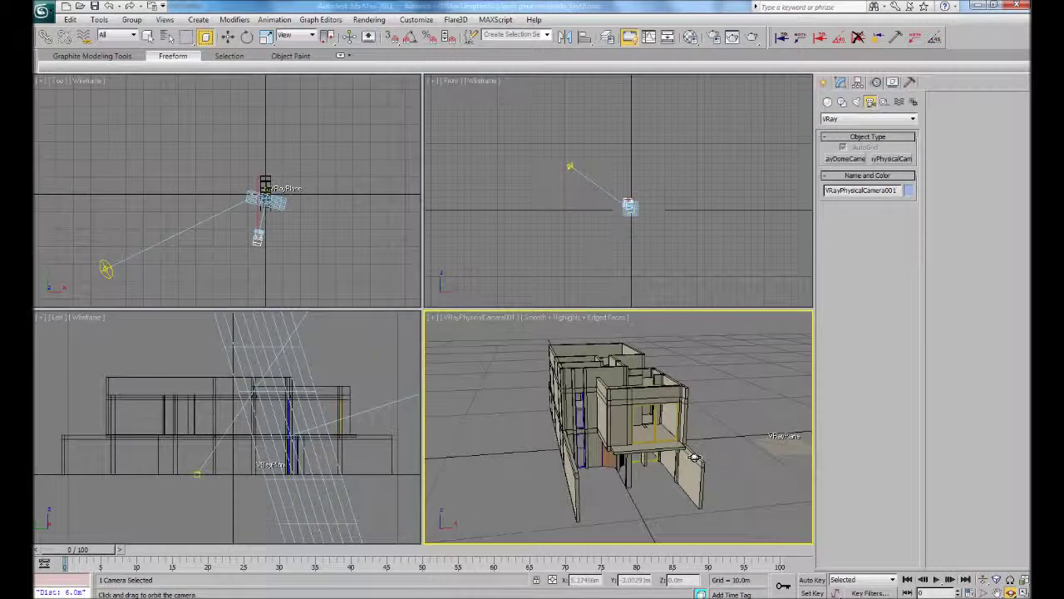
Nudge the camera, turn on the safe frame, and select the camera for editing its parameters
key(w)
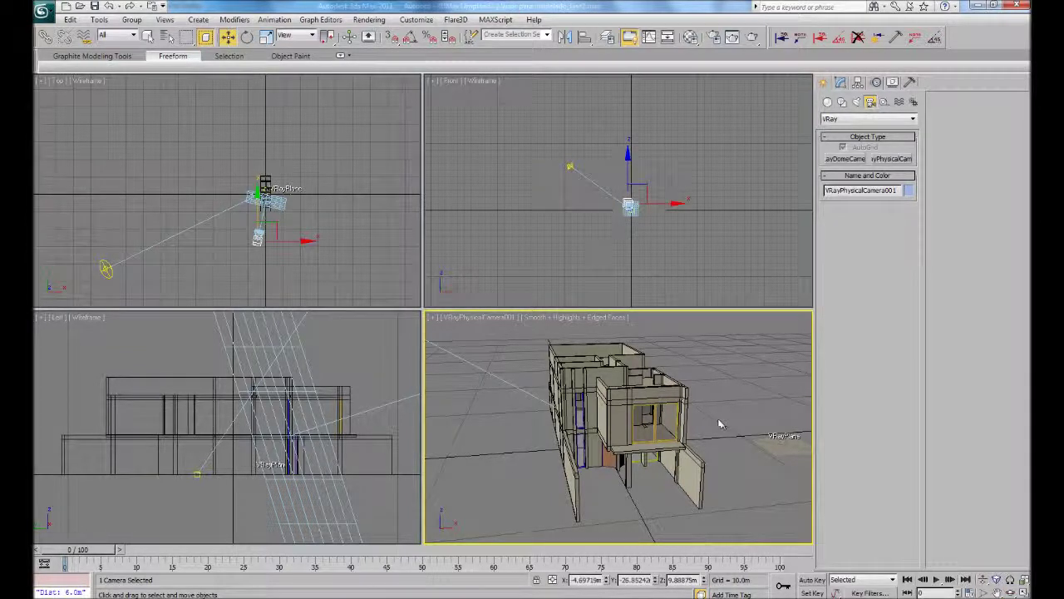
drag(717, 420, 718, 420)
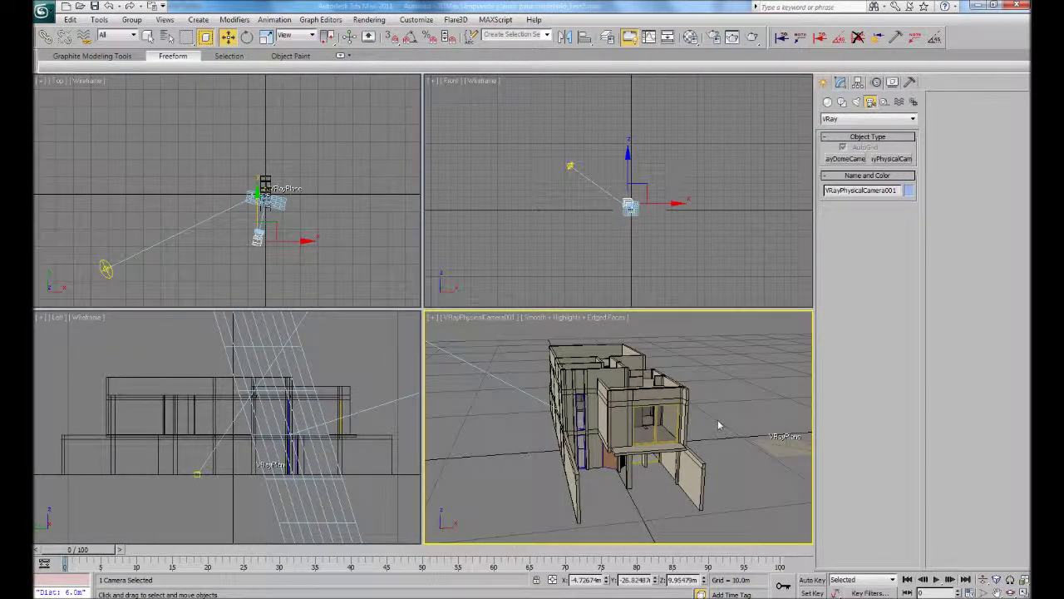
key(shift+f)
click(701, 402)
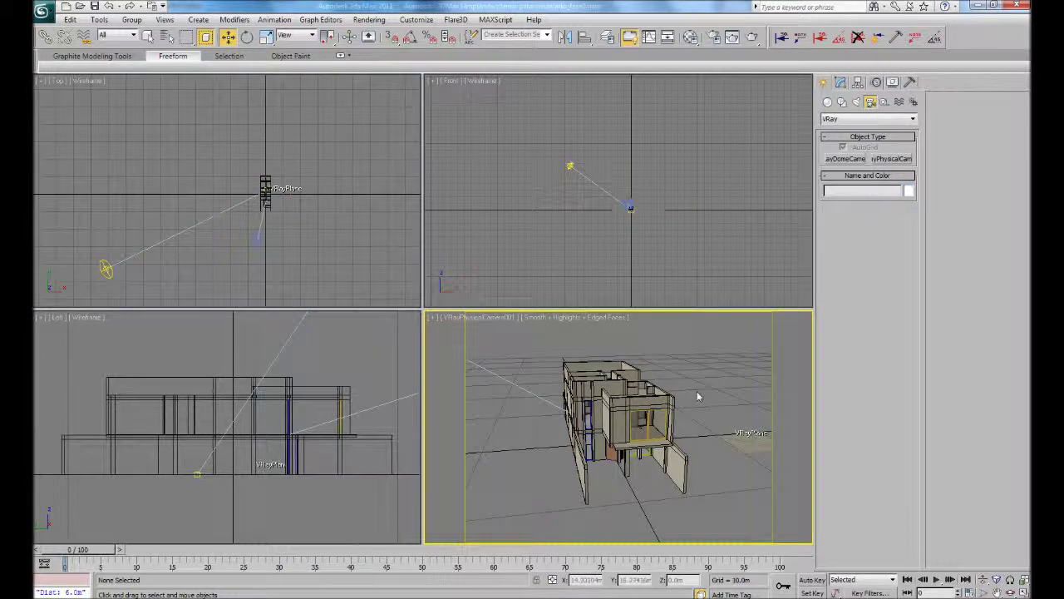
click(323, 259)
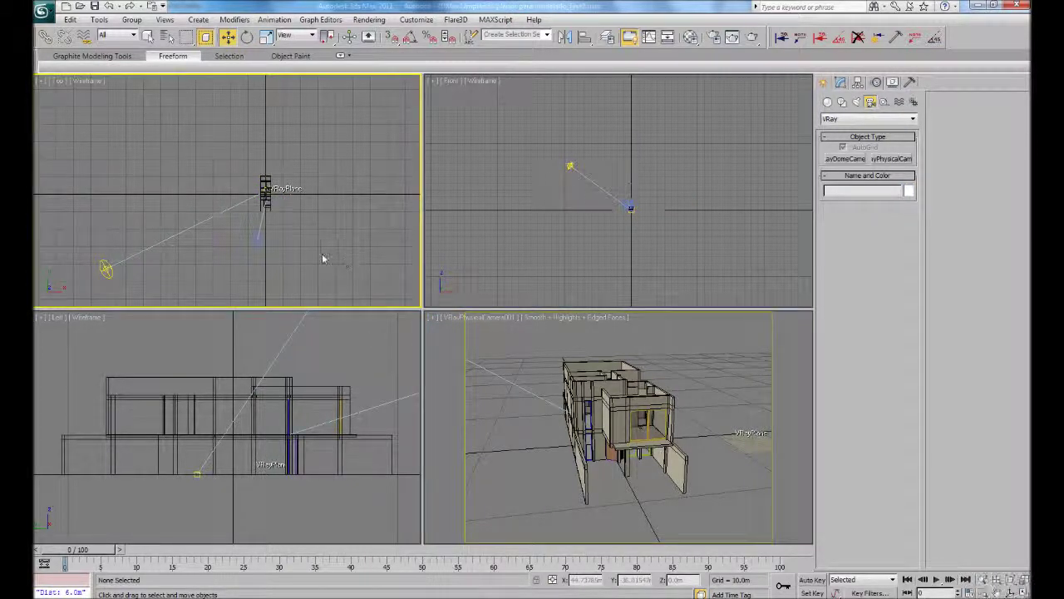
click(259, 241)
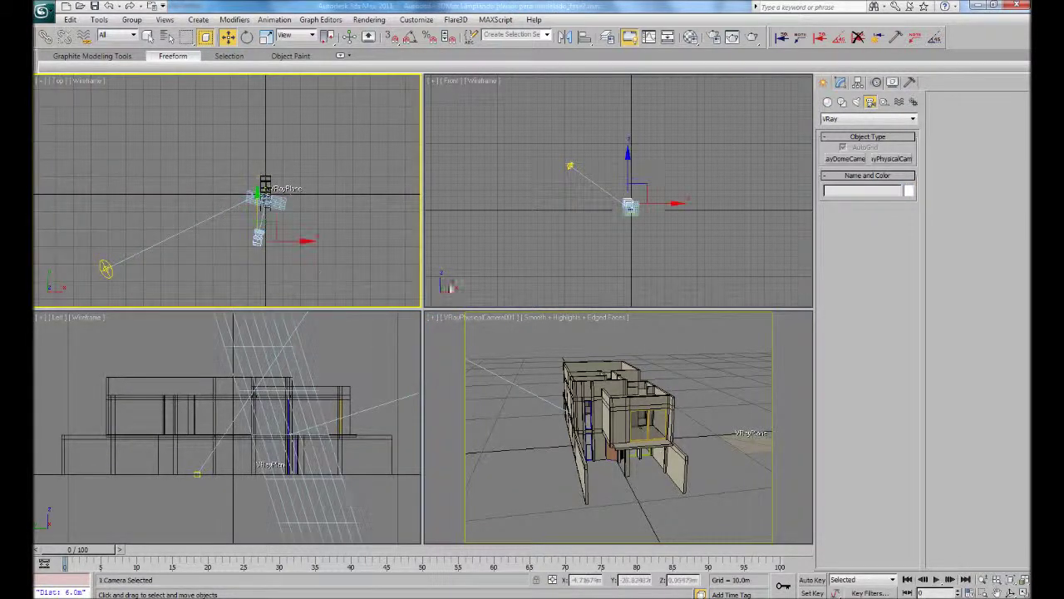
click(842, 83)
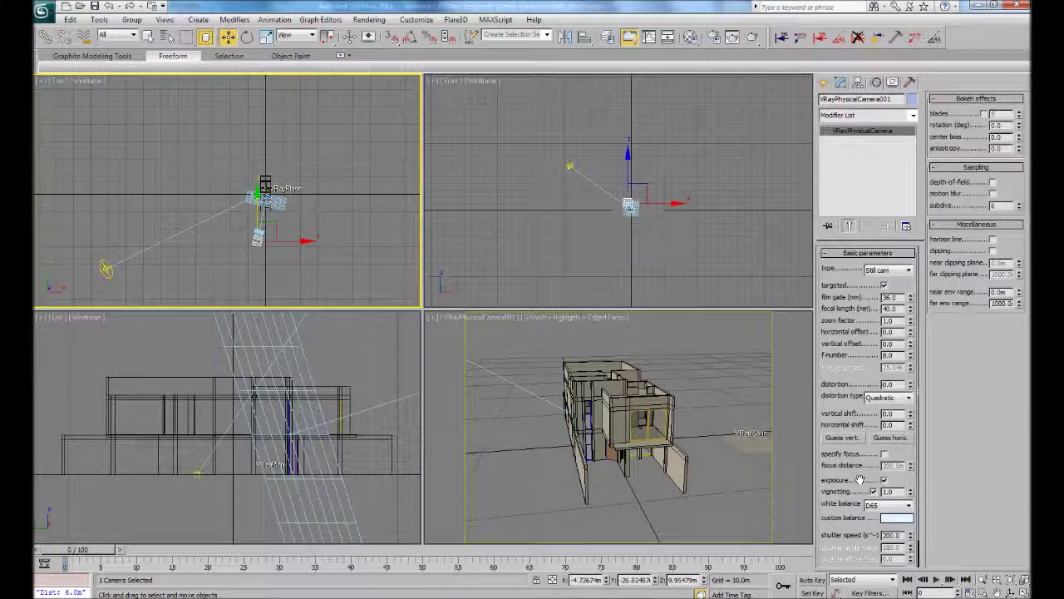
Change VRayPhysicalCamera001's white balance from D65 to Neutral, then deselect it in the camera view
scroll(857, 399, down, 2)
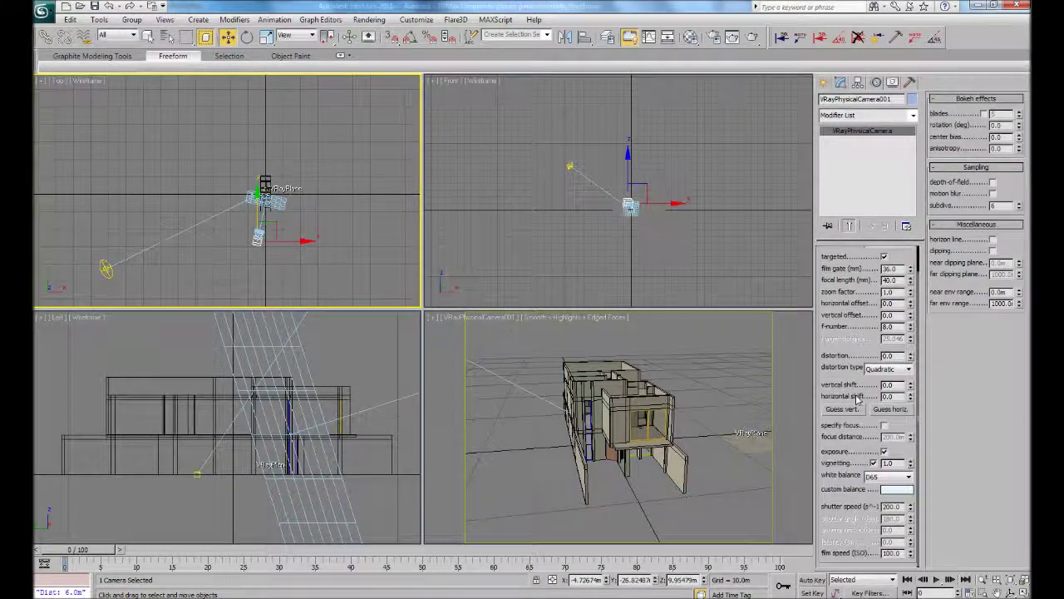
click(888, 477)
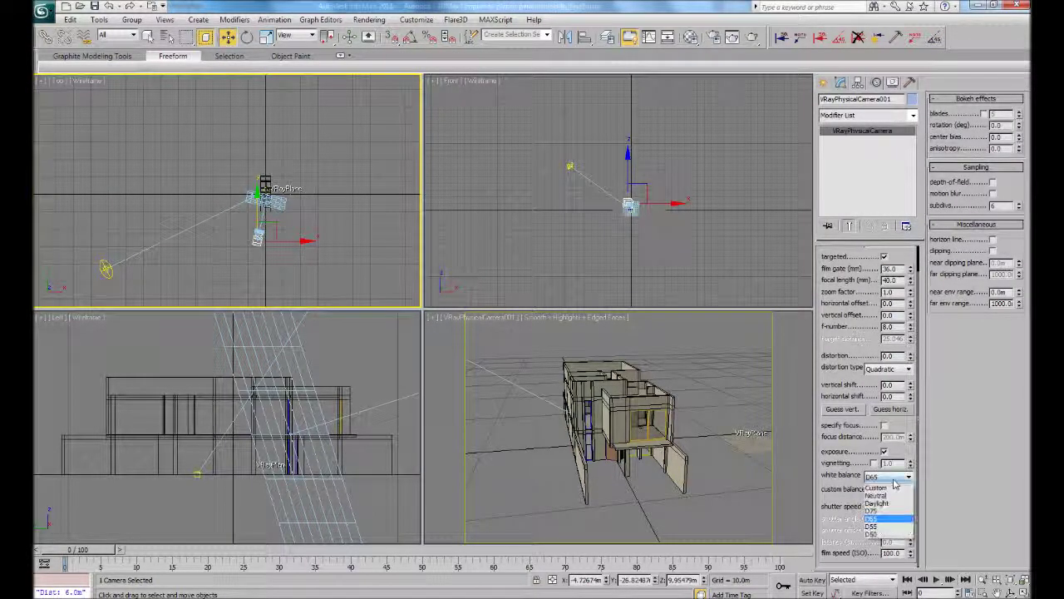
click(883, 497)
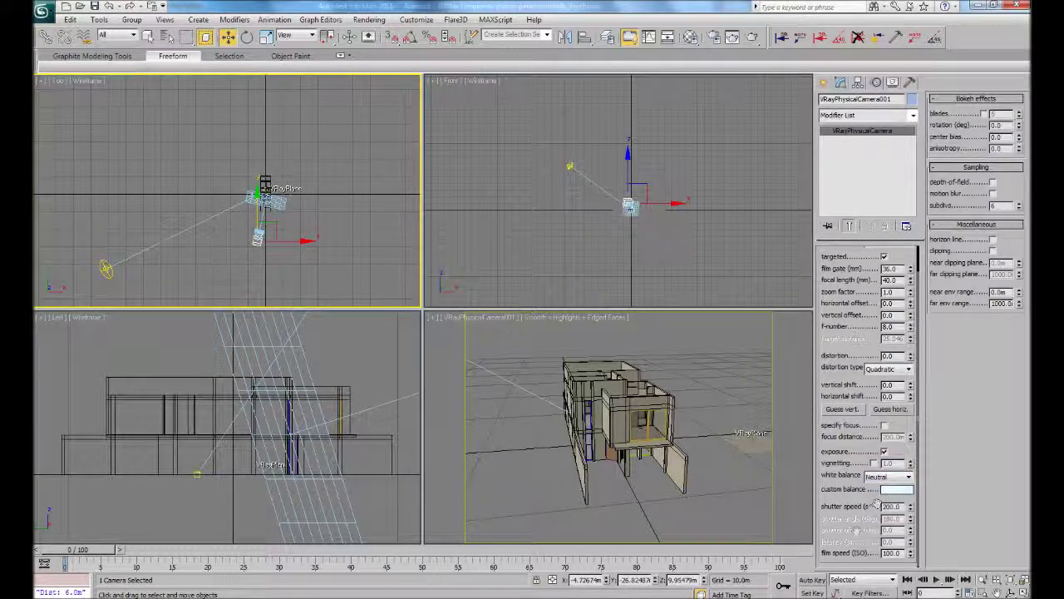
scroll(856, 530, up, 2)
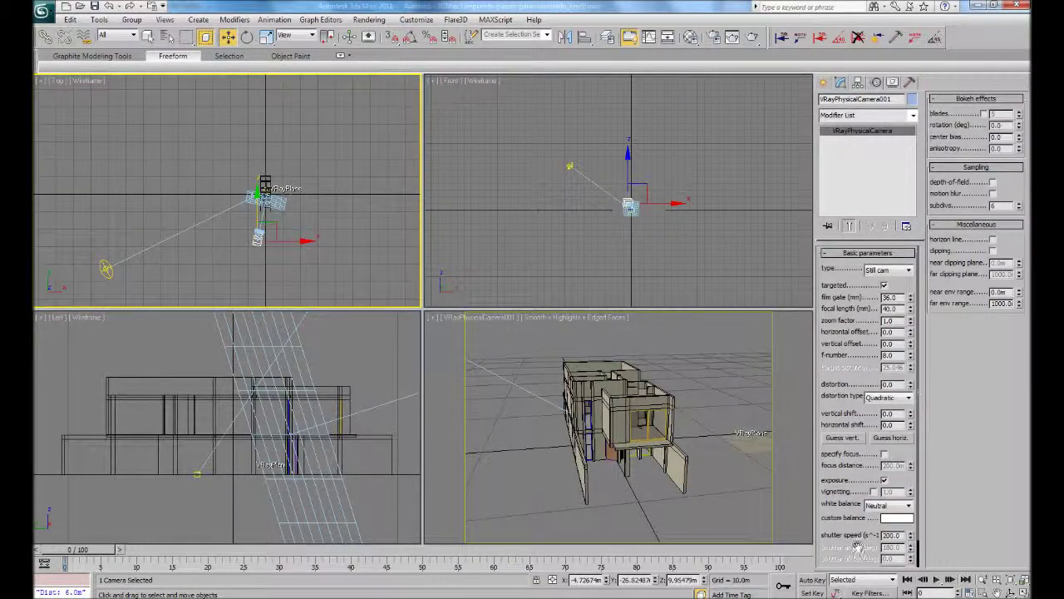
scroll(857, 529, down, 2)
click(679, 380)
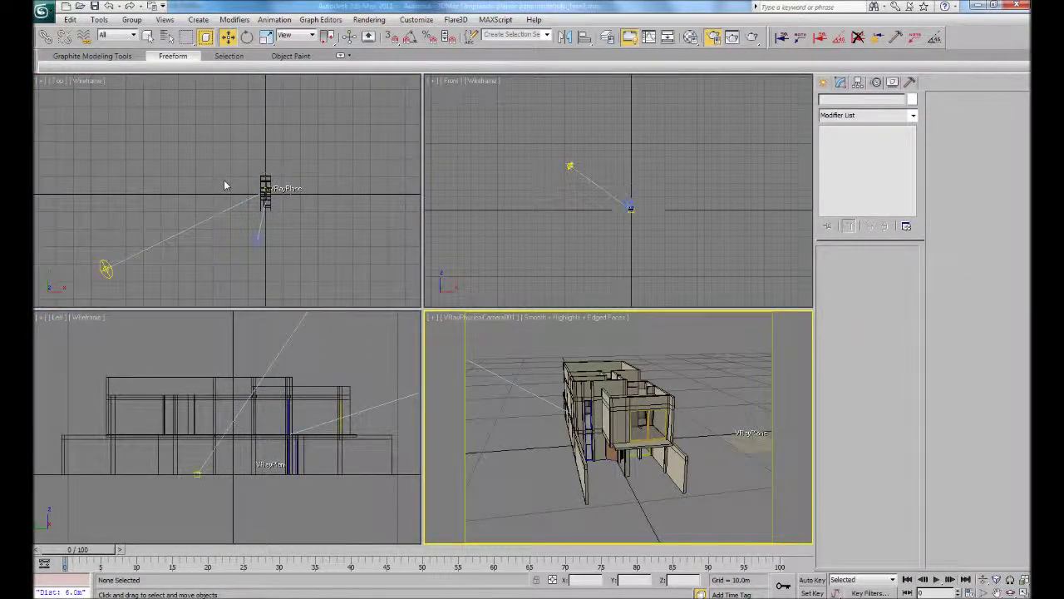
Open Render Setup and enable V-Ray's built-in frame buffer
key(F10)
drag(291, 37, 218, 41)
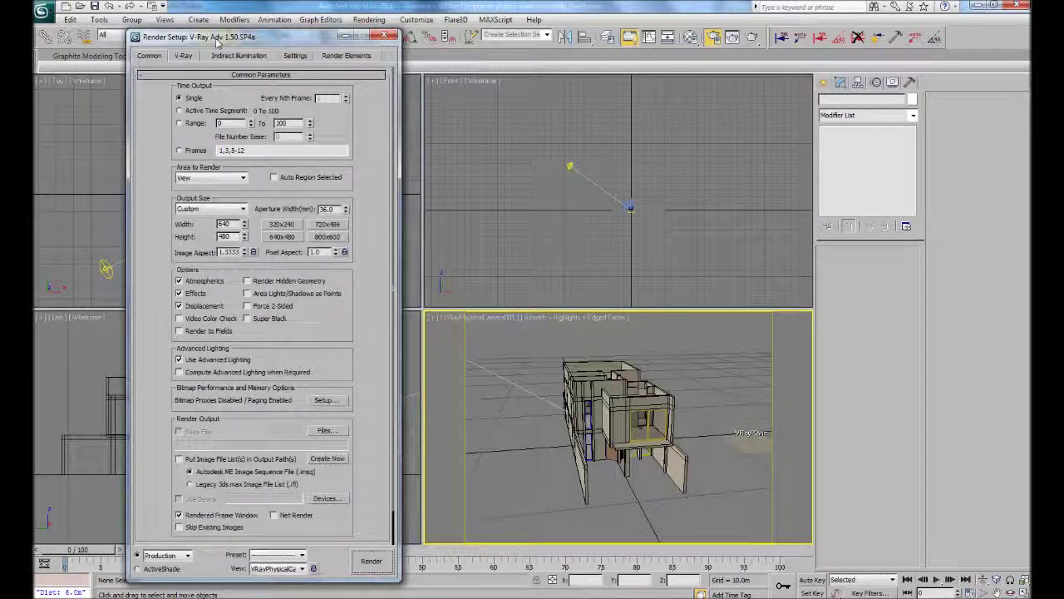
click(184, 55)
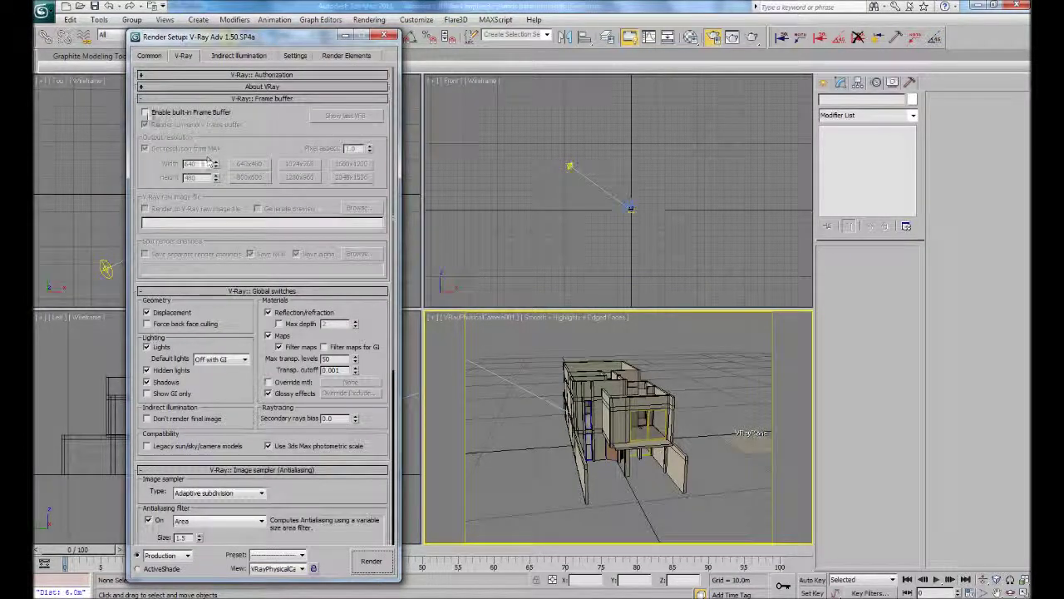
click(145, 113)
scroll(216, 181, down, 3)
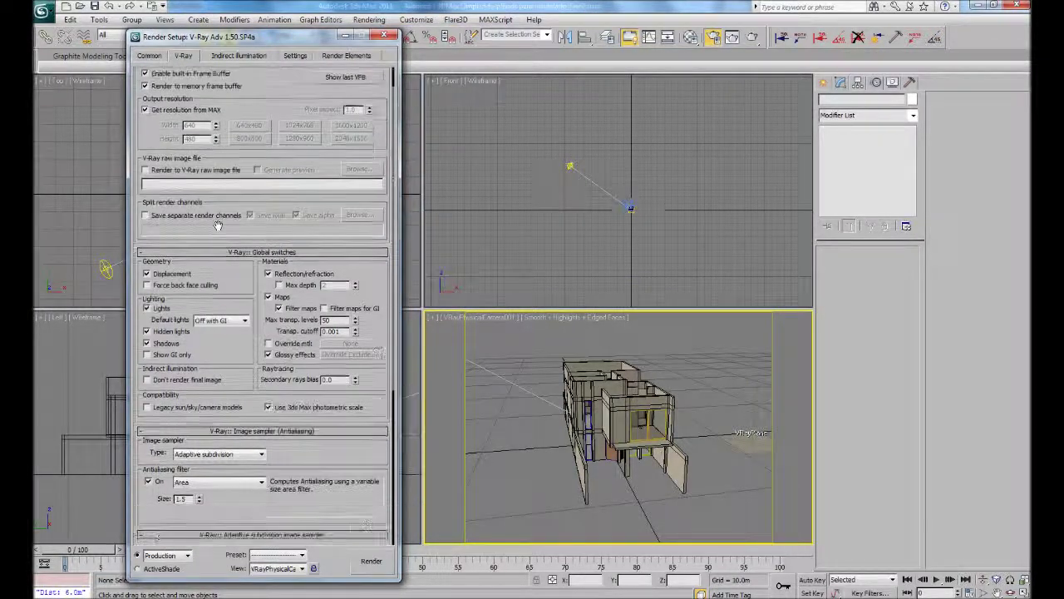
scroll(217, 181, down, 3)
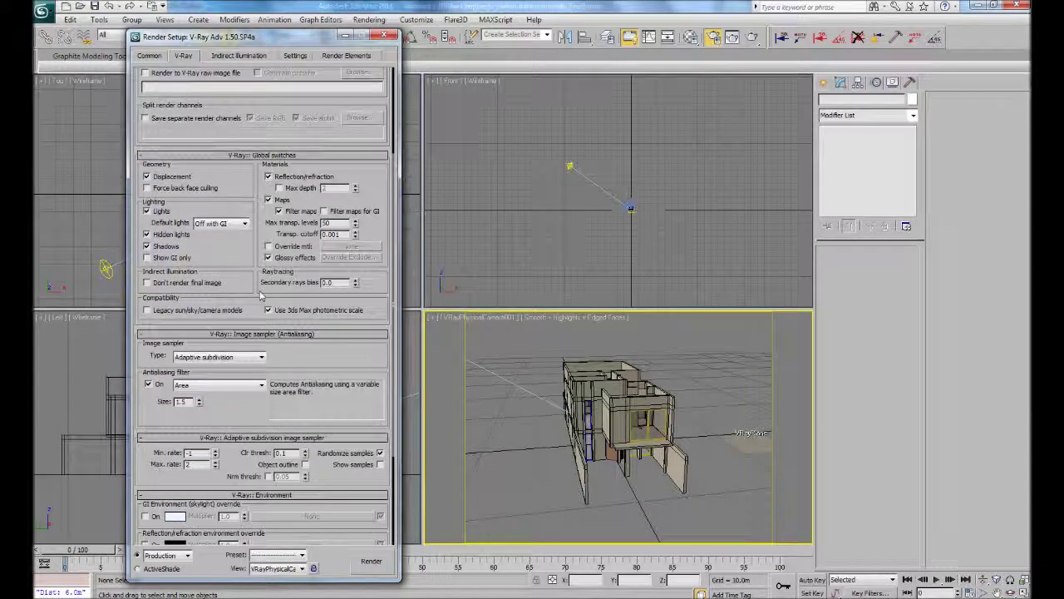
scroll(284, 355, down, 2)
Set the image sampler to Adaptive DMC, filter to Mitchell-Netravali, and colour mapping to Reinhard
click(218, 322)
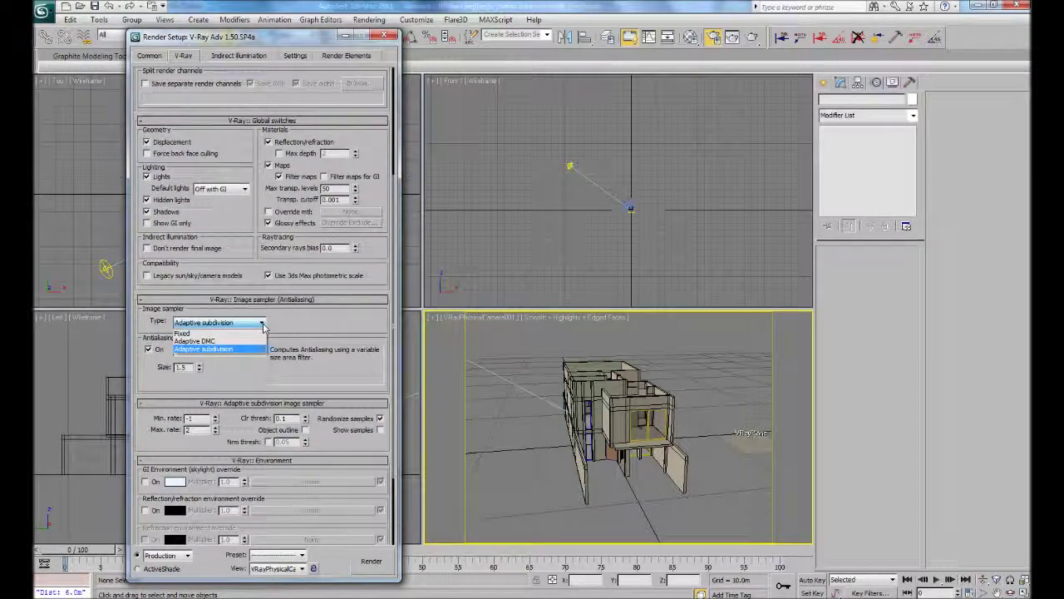
click(220, 341)
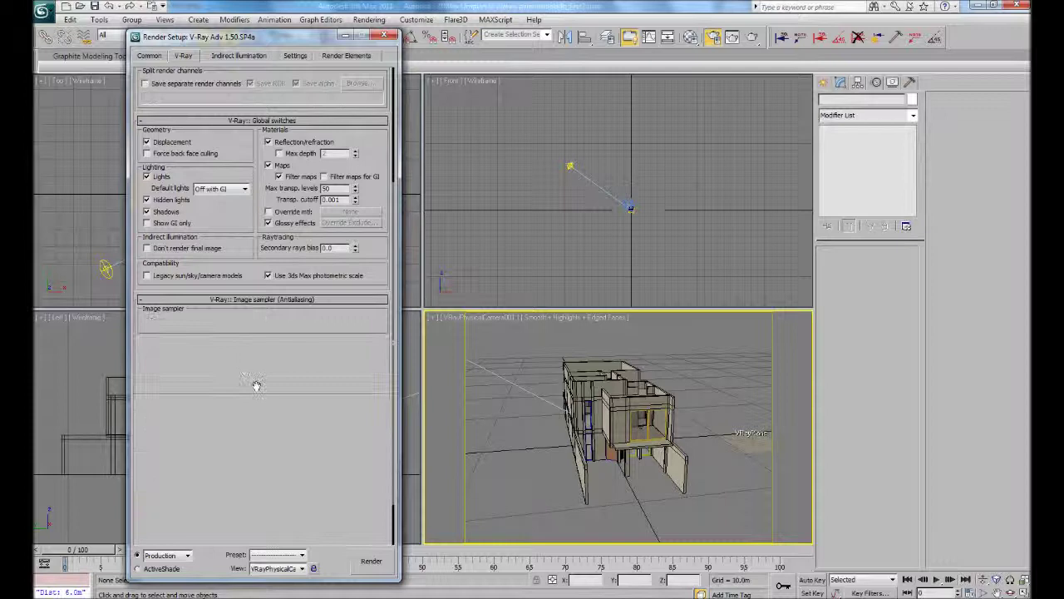
scroll(248, 378, down, 3)
click(260, 293)
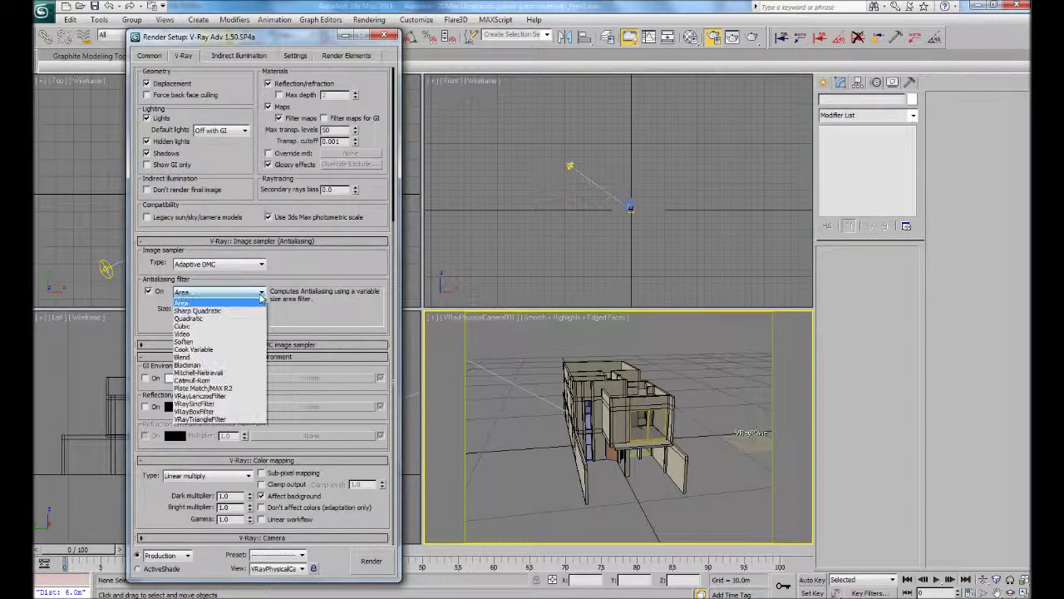
click(199, 372)
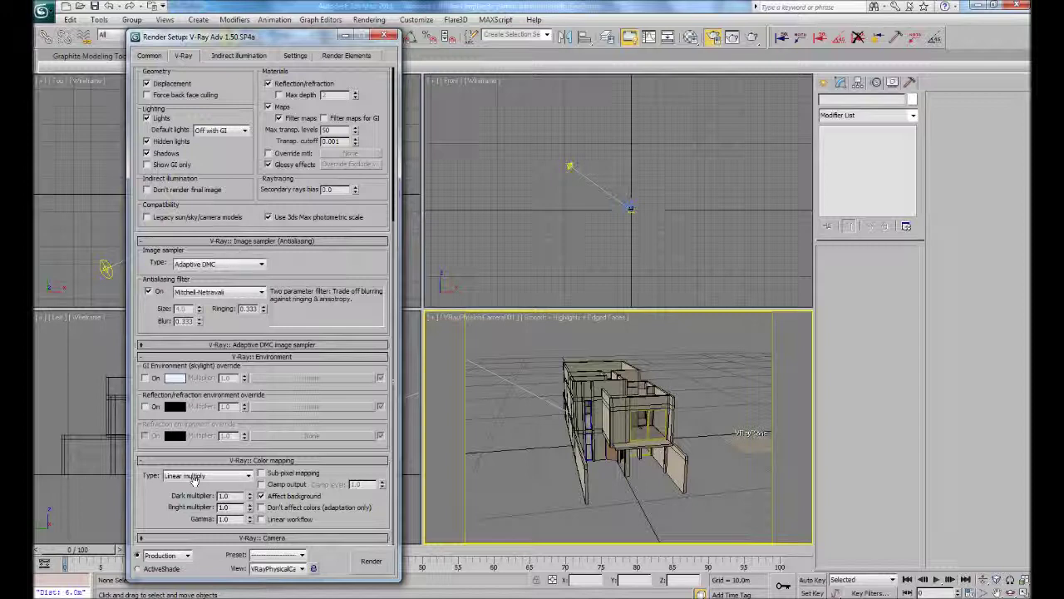
click(220, 477)
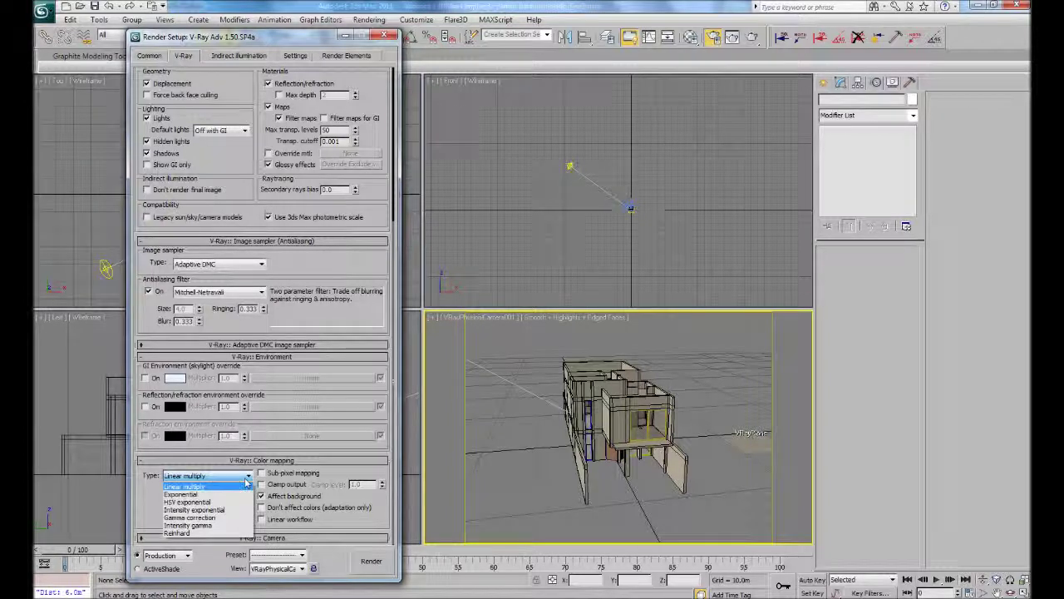
click(140, 511)
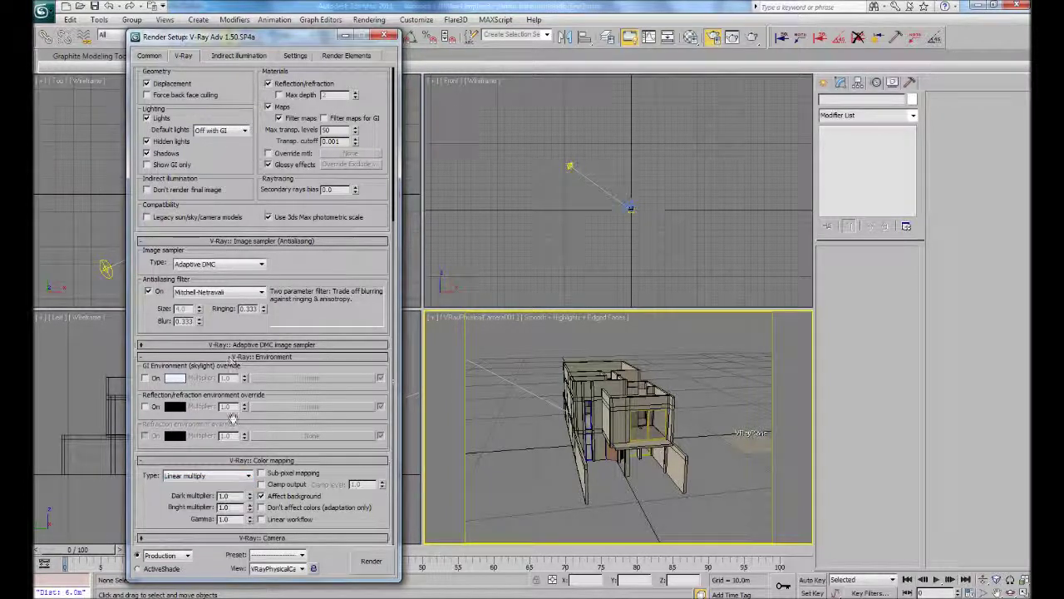
click(208, 475)
click(191, 541)
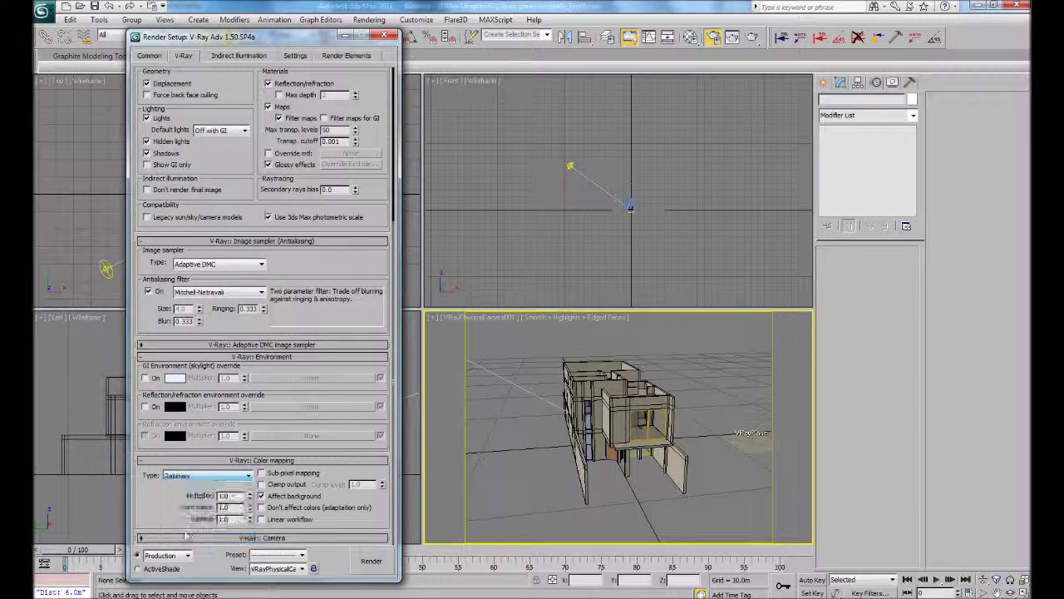
click(243, 56)
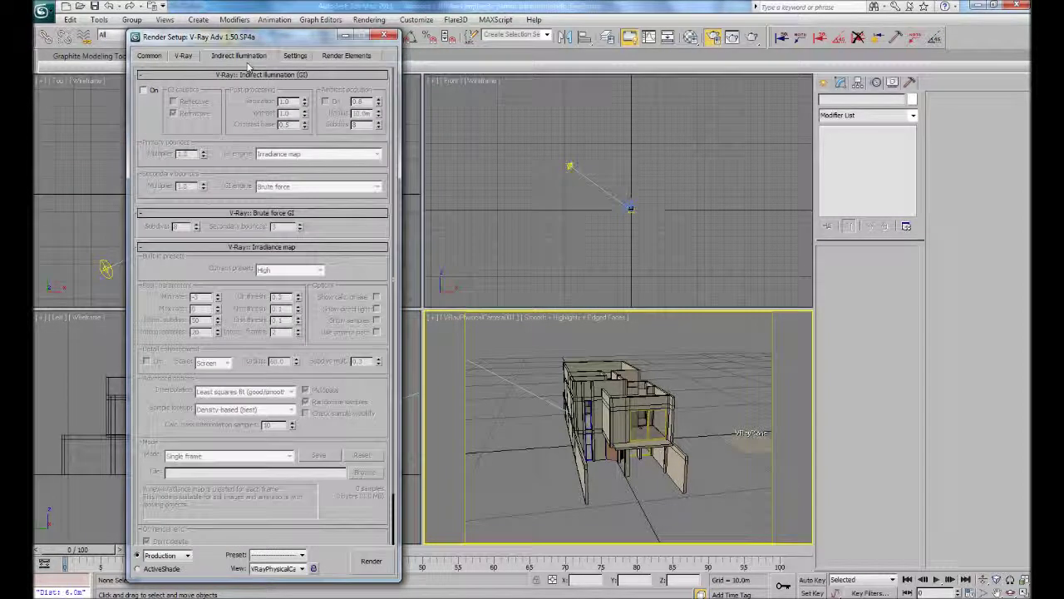
Turn on global illumination with Brute force as the primary GI engine
click(143, 89)
click(316, 154)
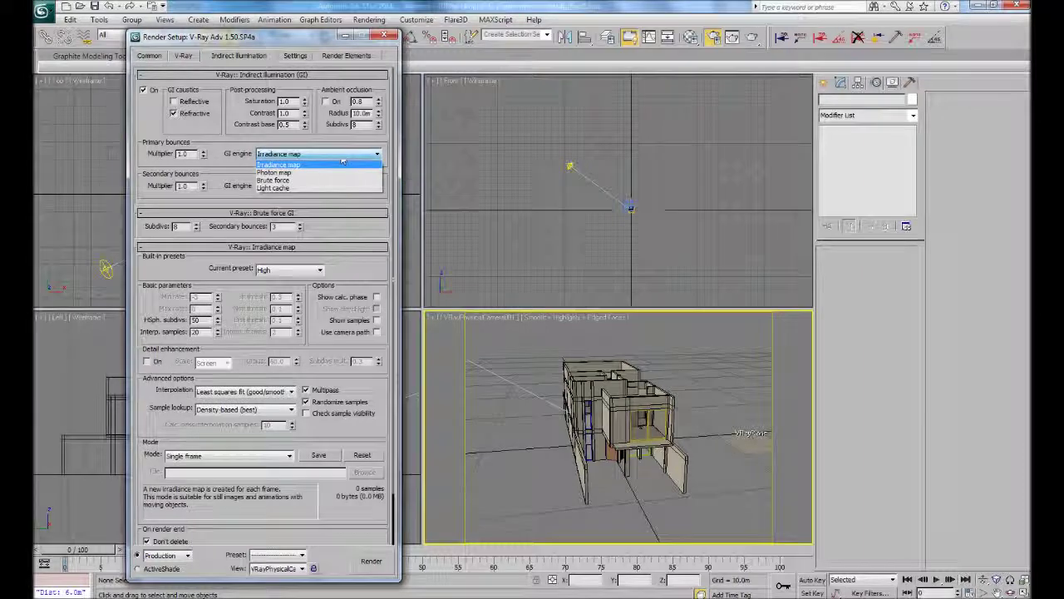
click(282, 180)
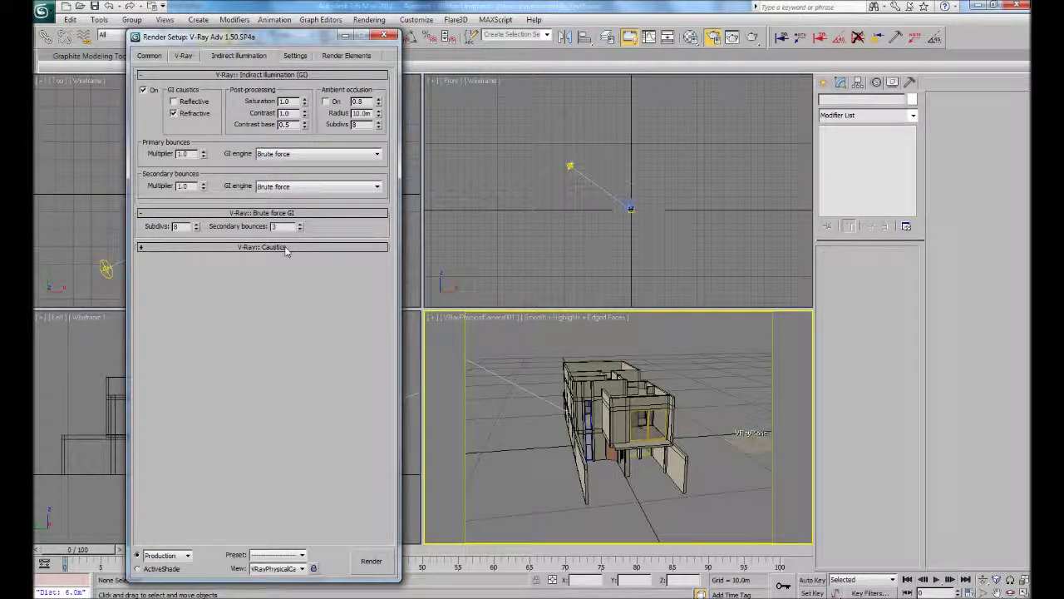
Set the Common output size back to the 640×480 preset
click(299, 56)
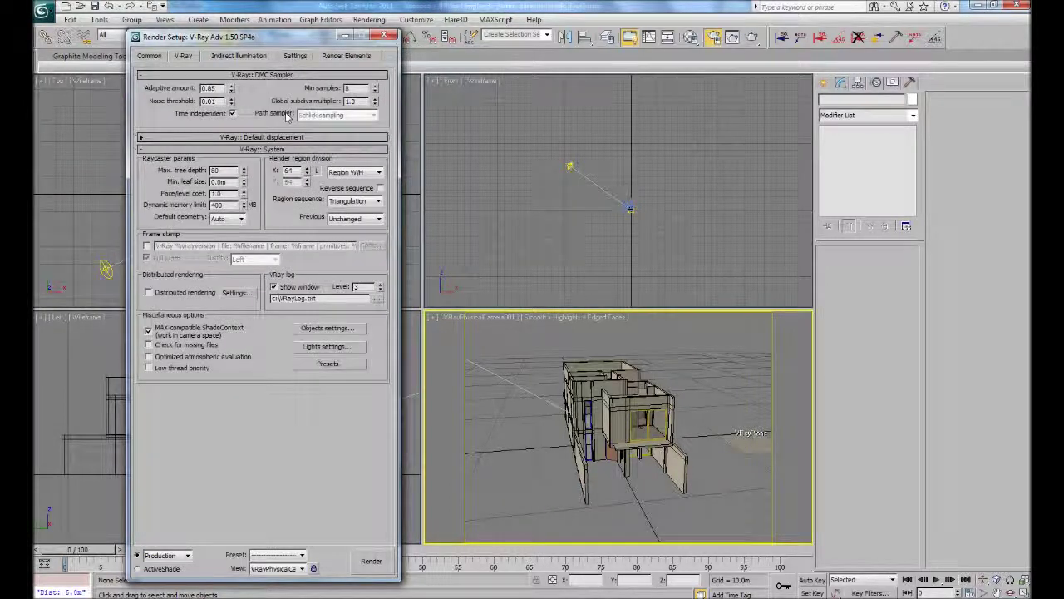
click(150, 56)
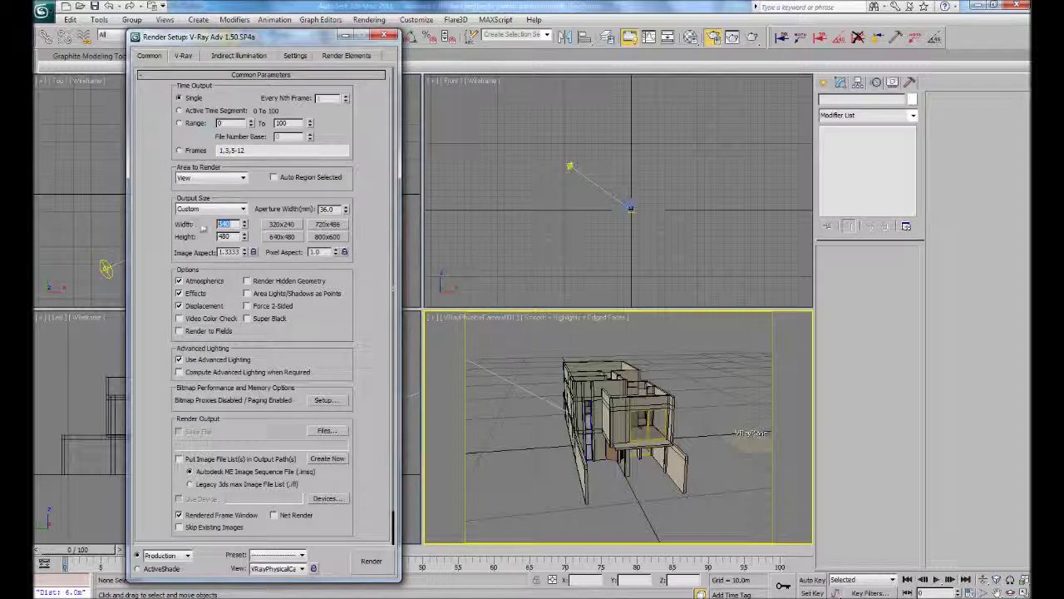
key(Return)
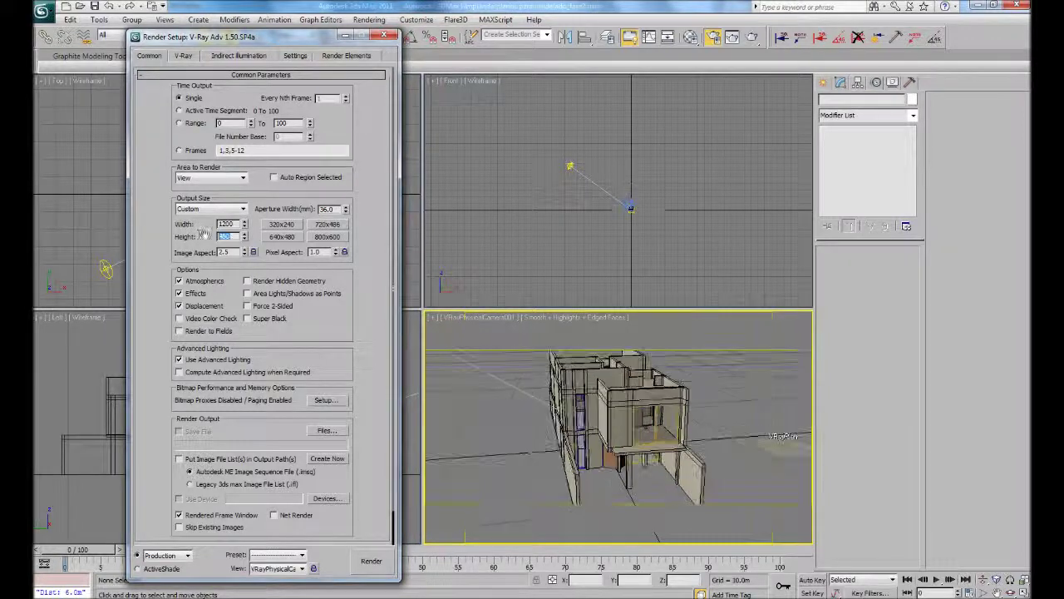
click(285, 237)
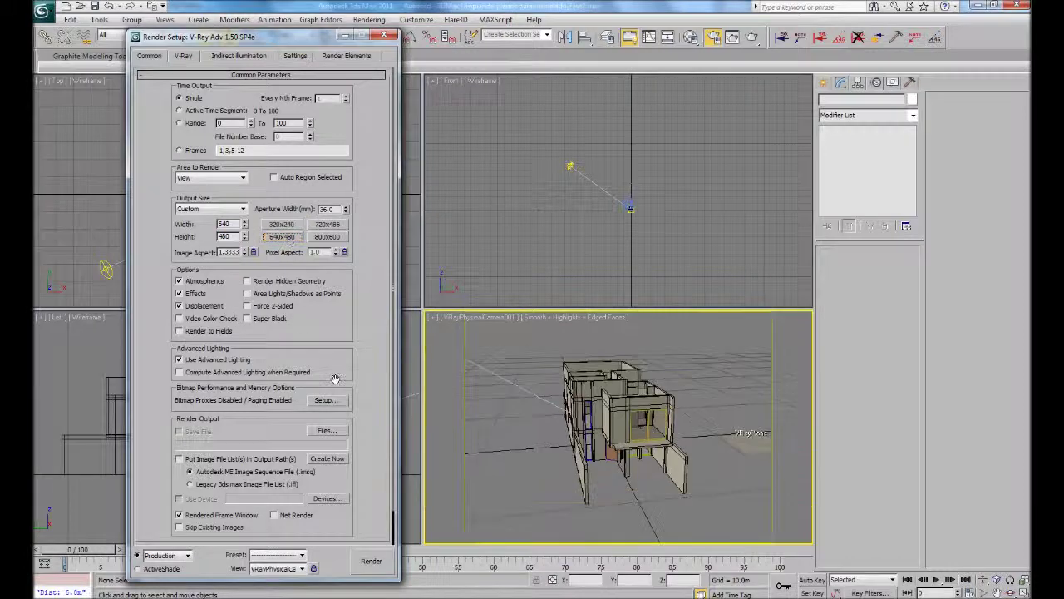
click(371, 562)
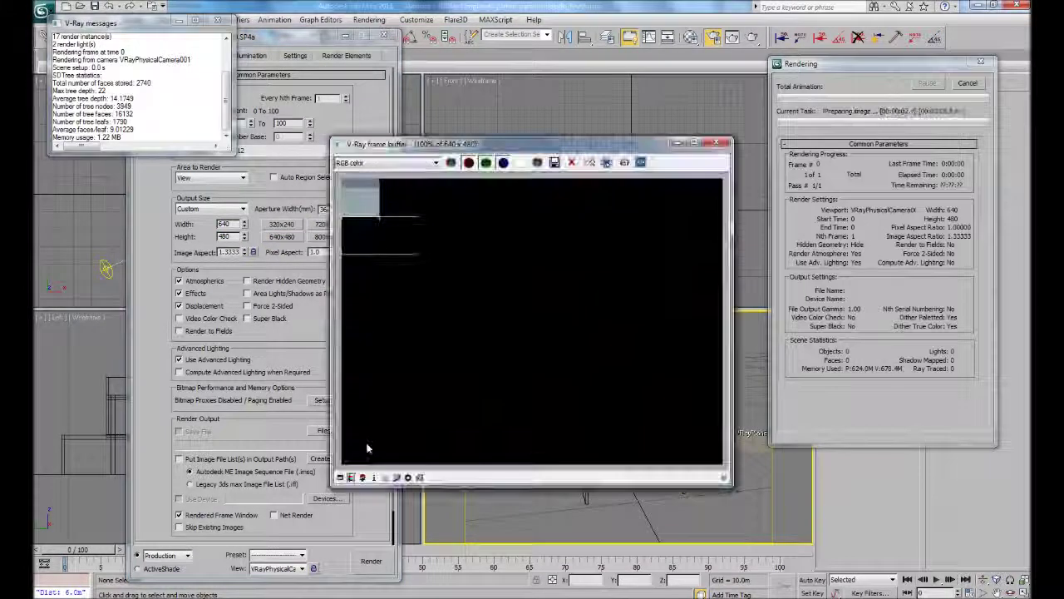